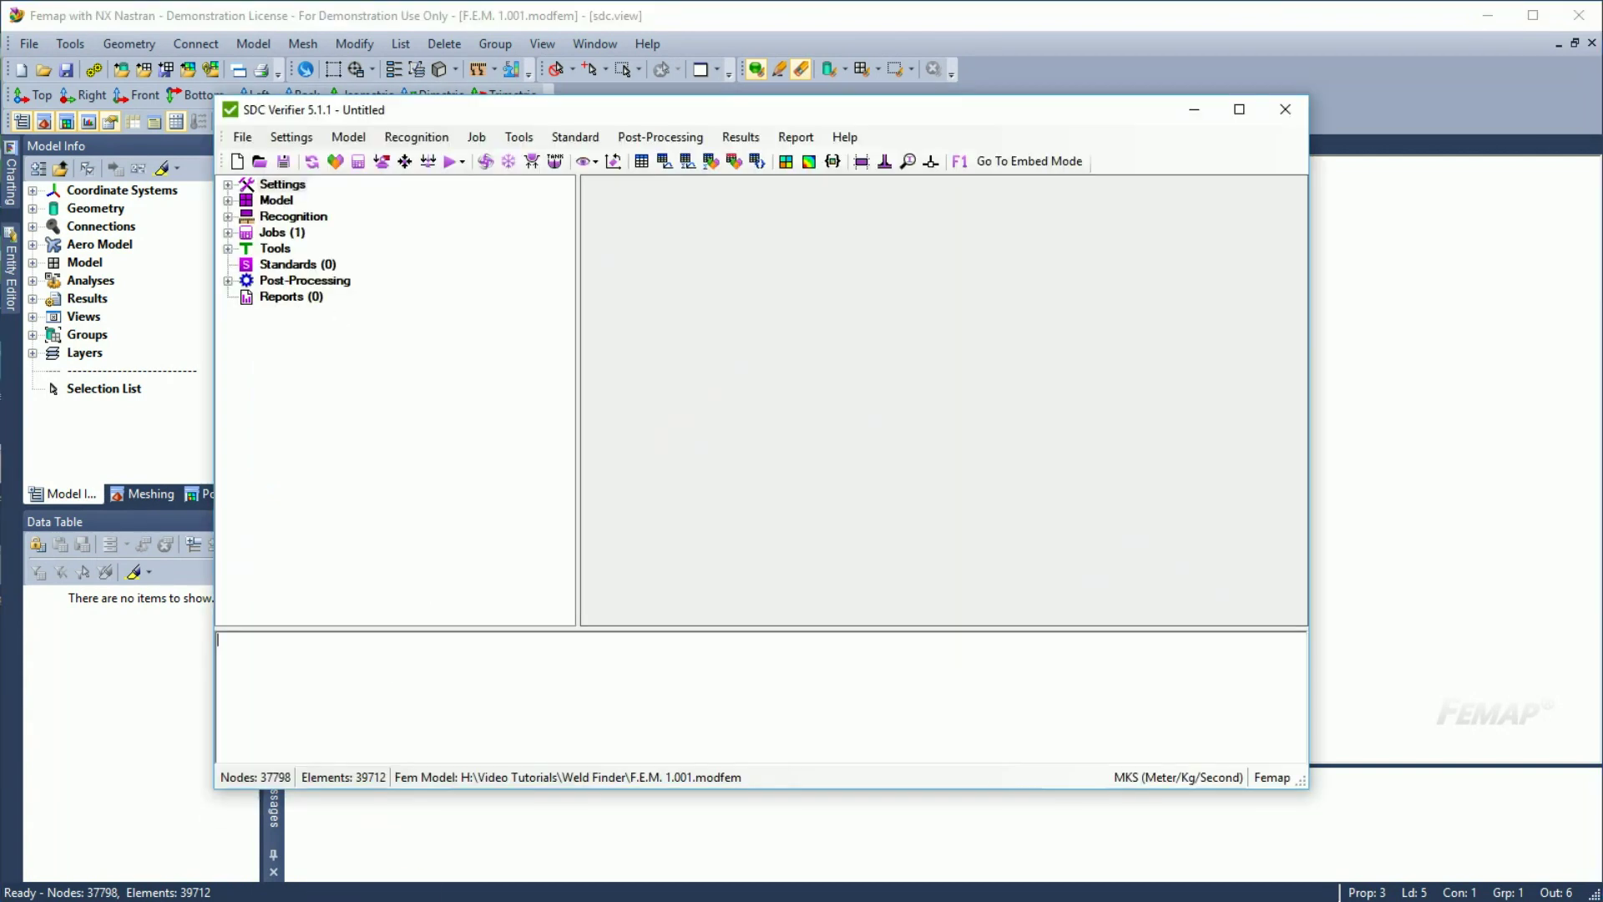
pyautogui.click(884, 163)
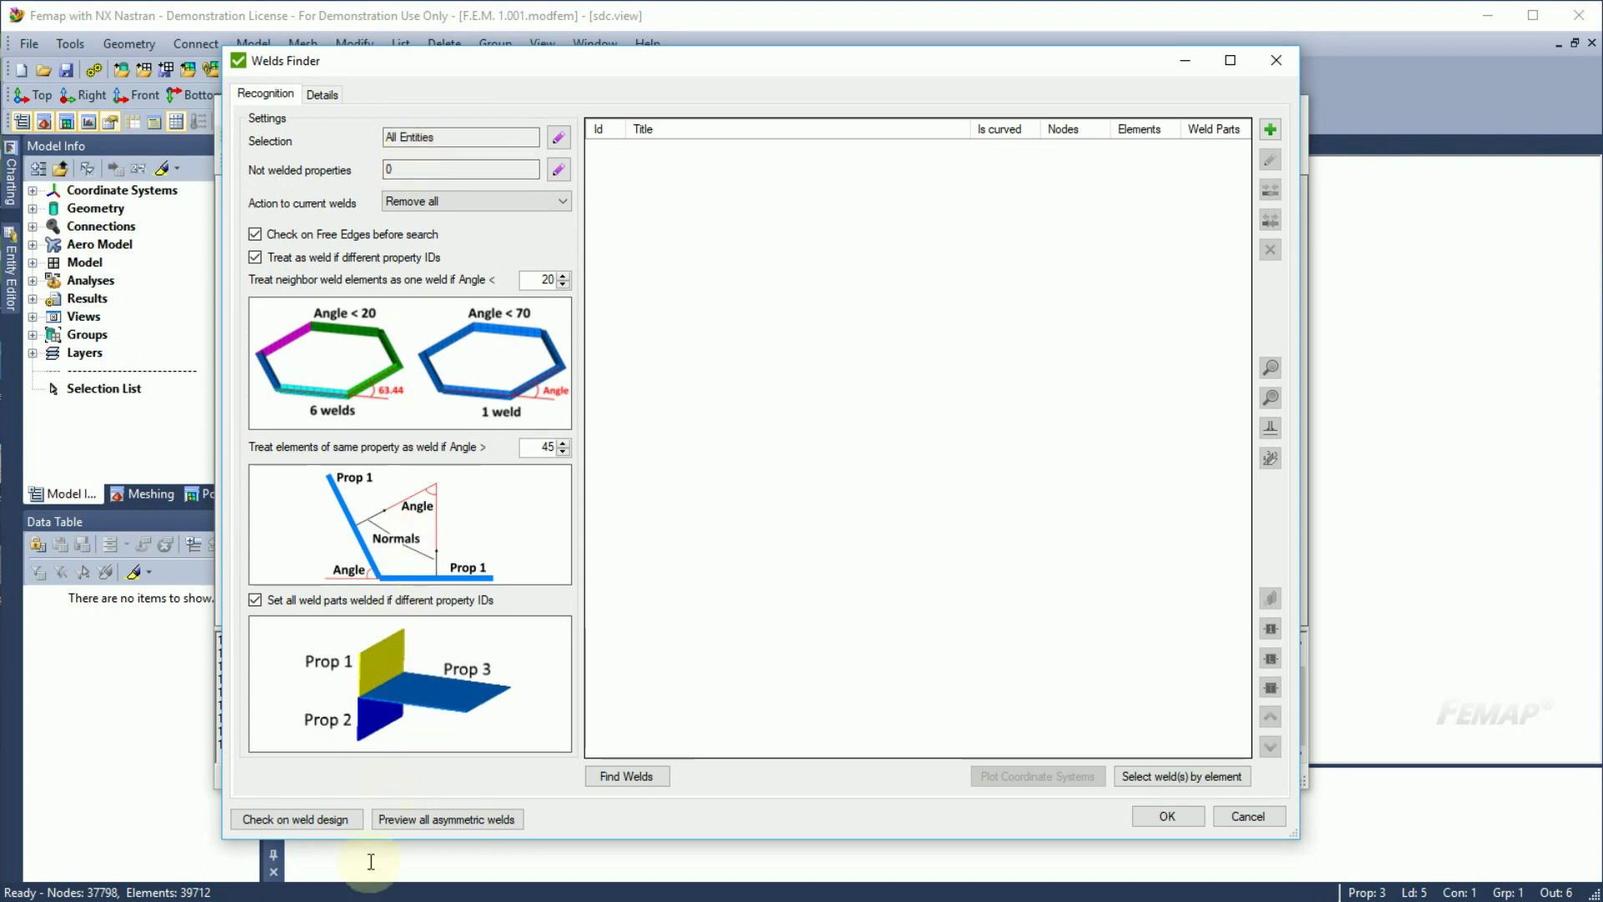
pyautogui.hotkey('alt', 'Tab')
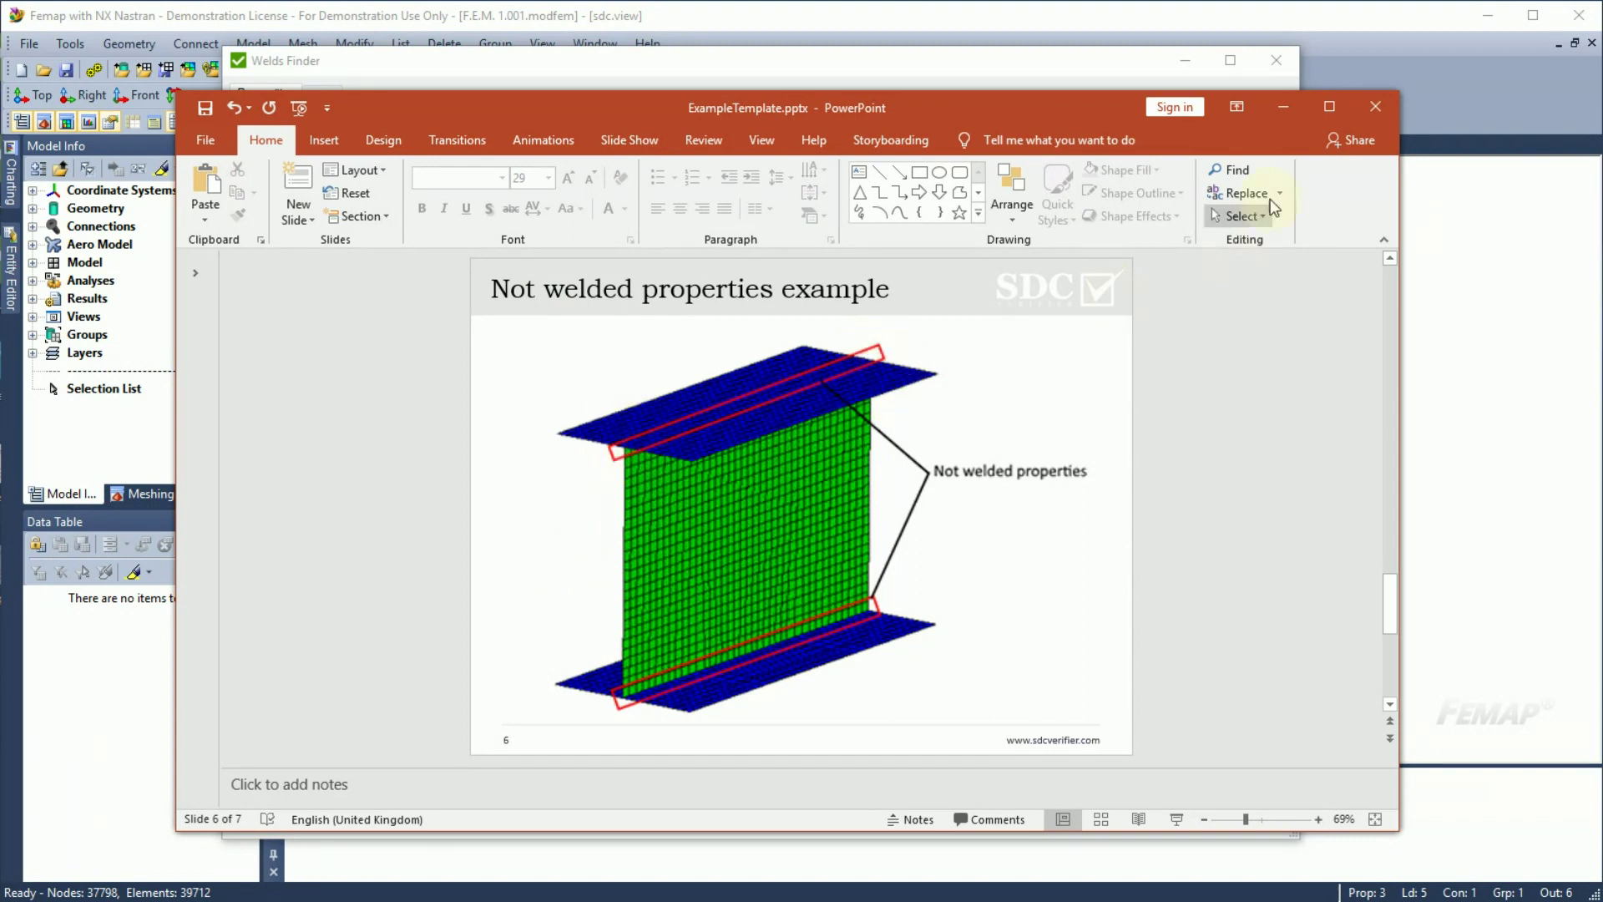
pyautogui.click(1284, 106)
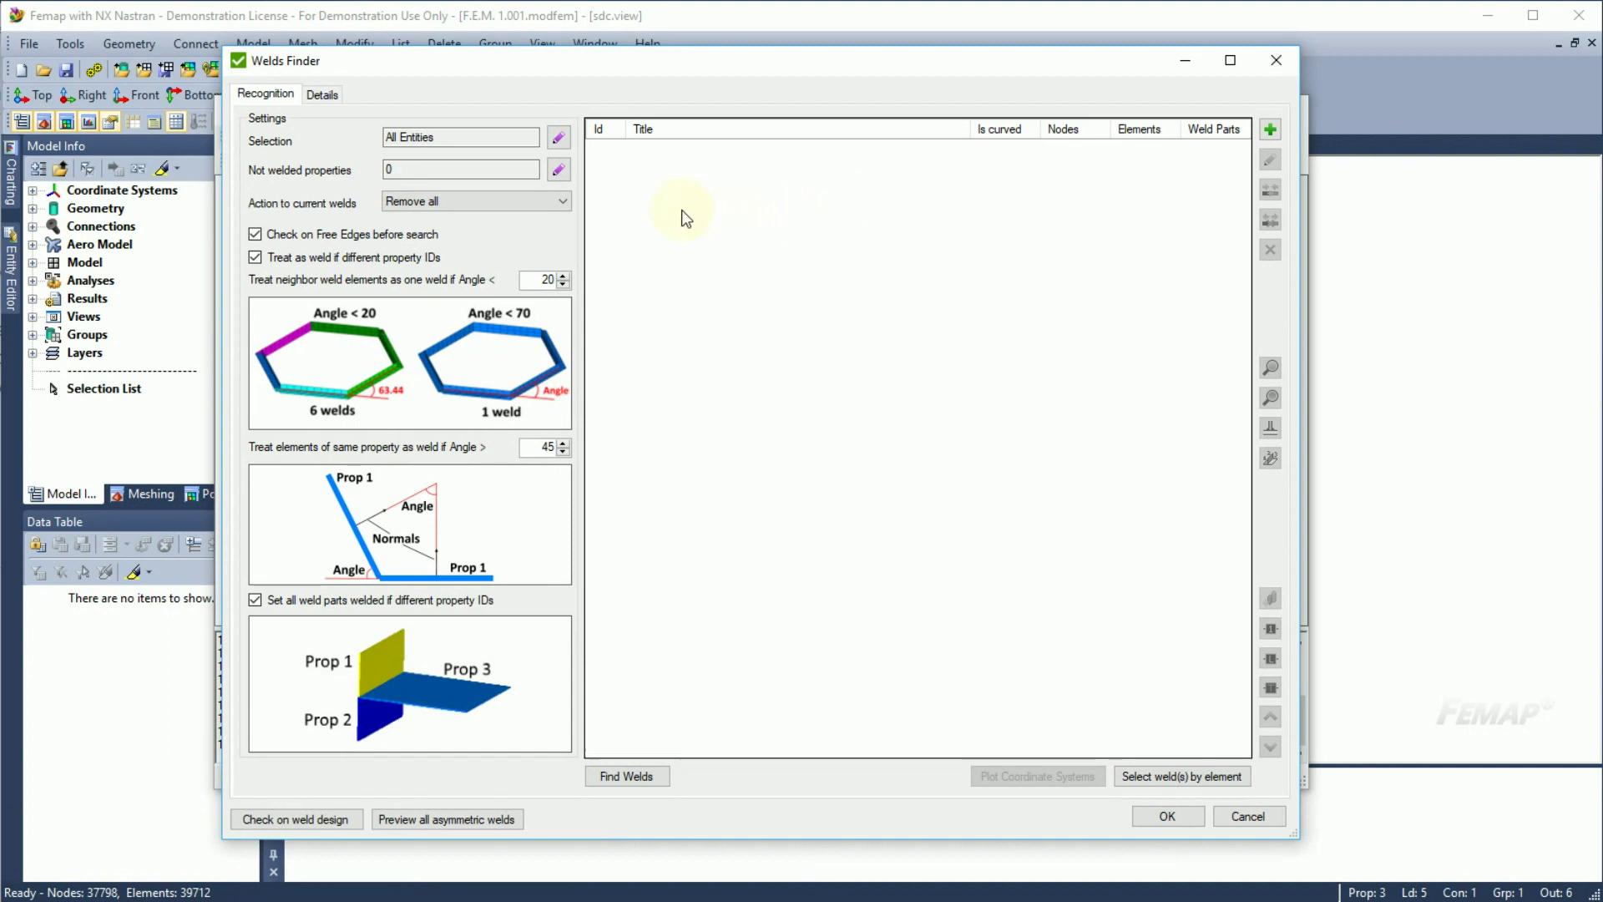
pyautogui.click(557, 206)
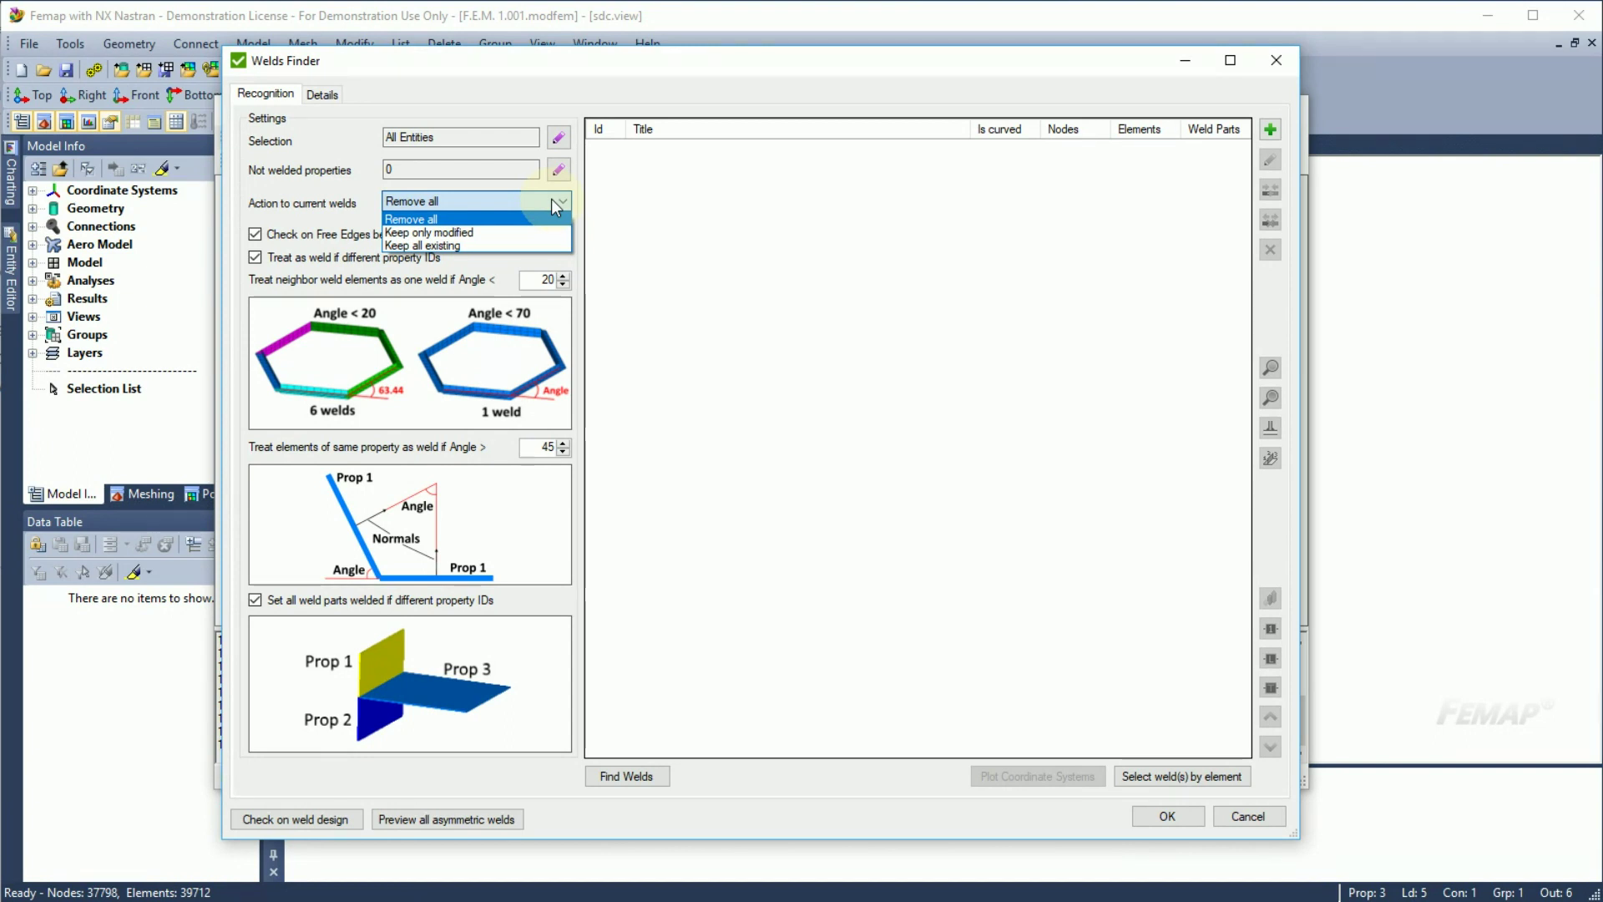
pyautogui.click(331, 200)
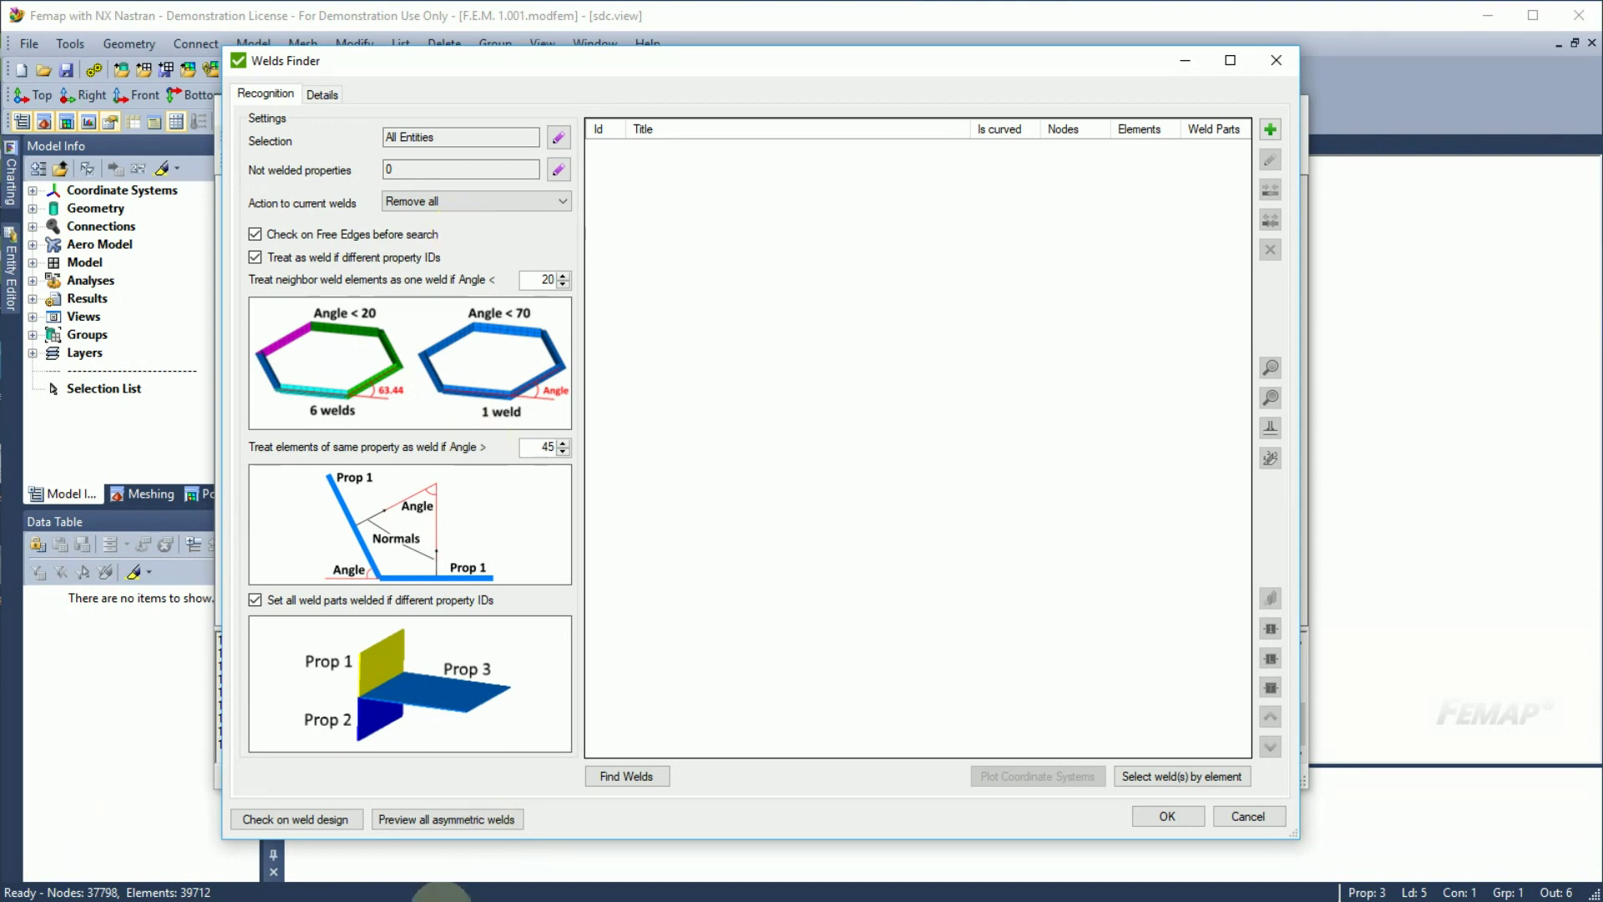
pyautogui.hotkey('alt', 'Tab')
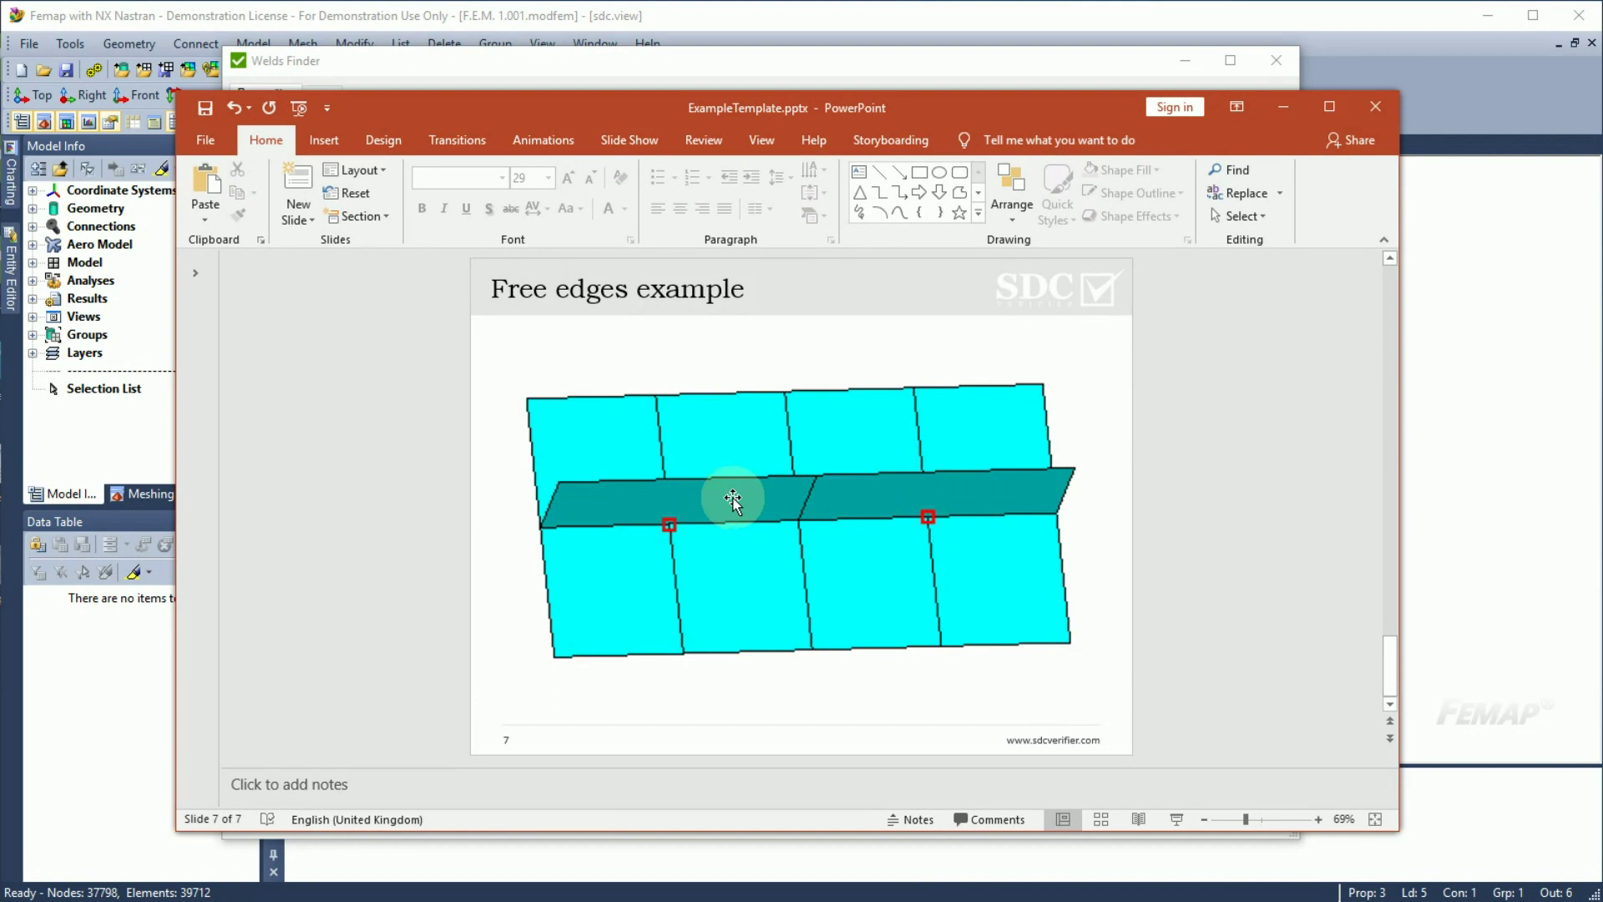
pyautogui.click(1285, 109)
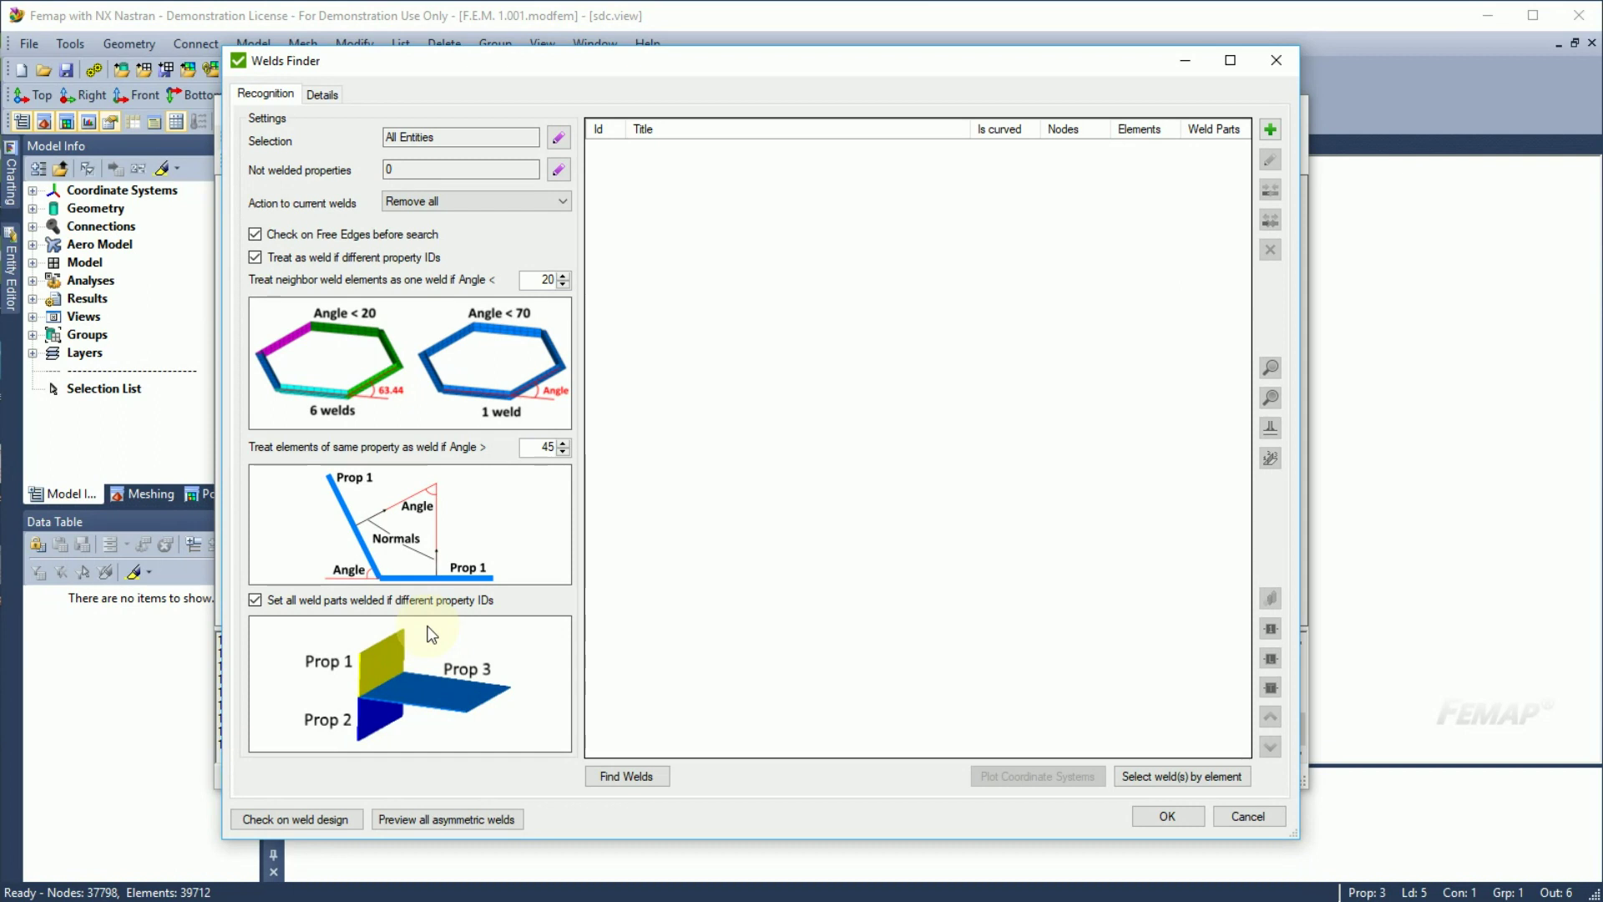
# Step: Run Find Welds with free-edge checking disabled, bringing up welds 232, 304, 305 and 306
pyautogui.click(279, 237)
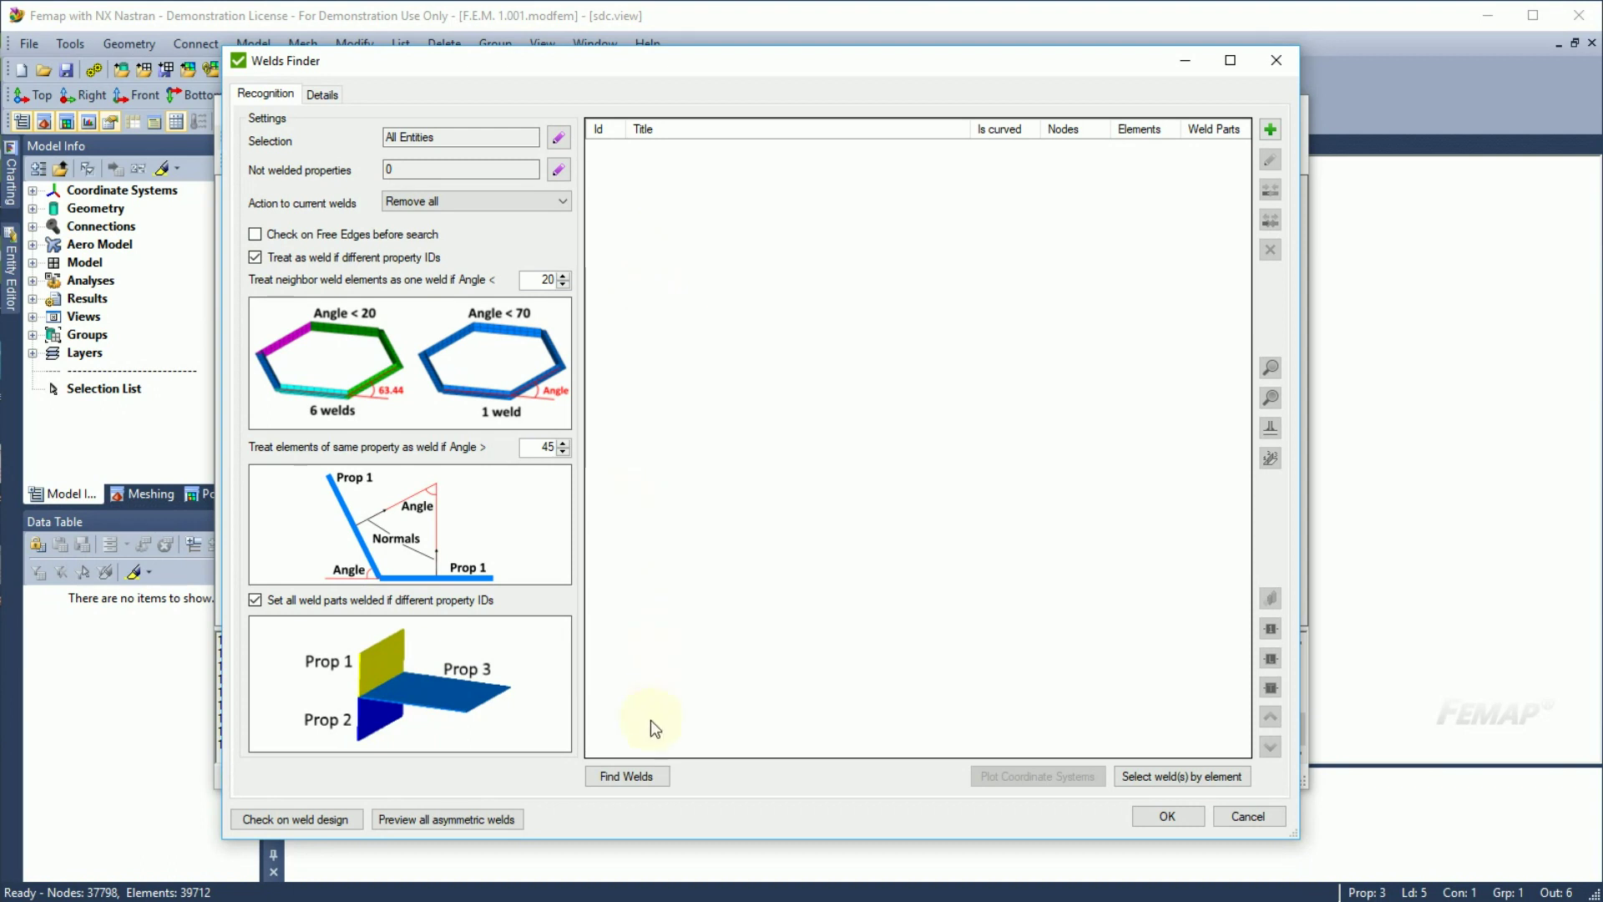
pyautogui.click(650, 777)
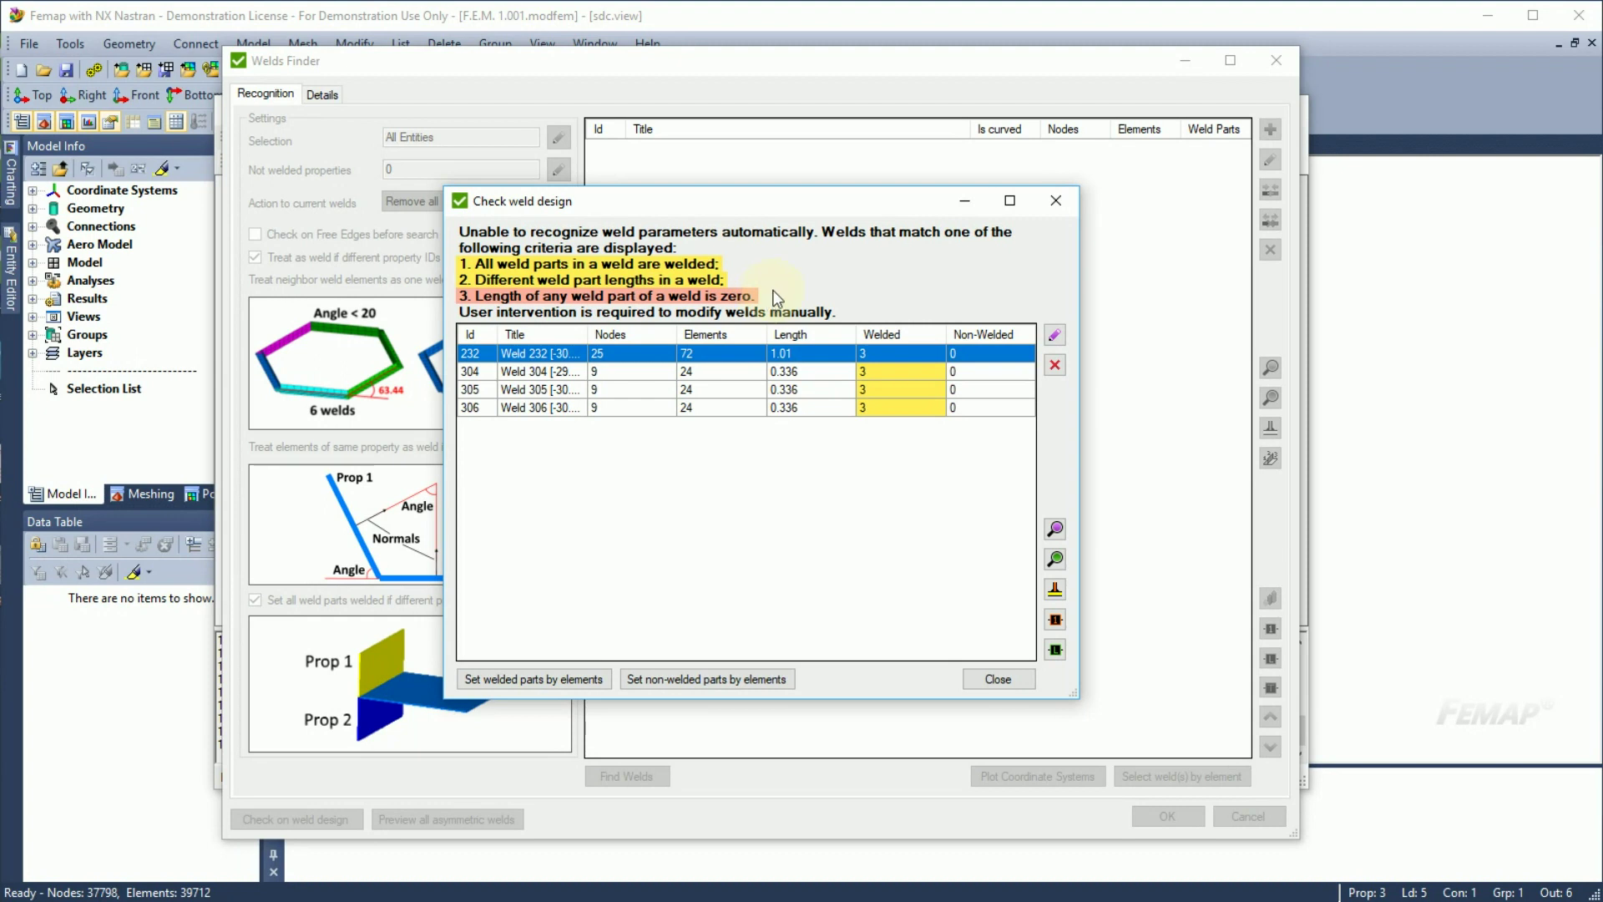
# Step: Select all four flagged welds in the Check weld design table and plot them
pyautogui.keyDown('shift'); pyautogui.click(911, 404); pyautogui.keyUp('shift')
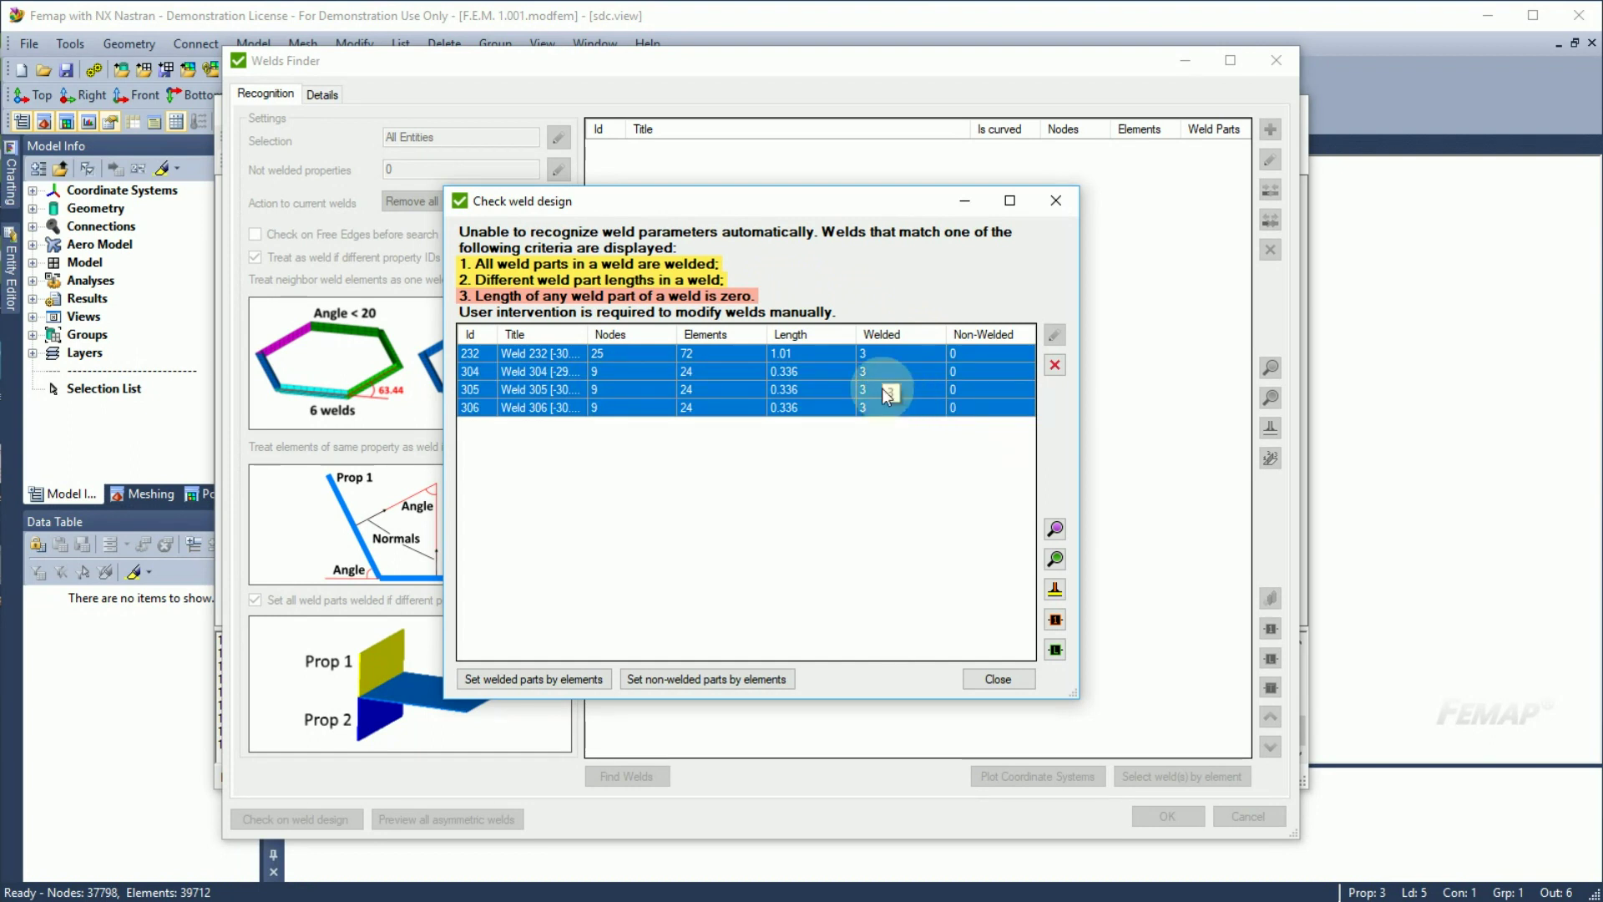
pyautogui.click(1055, 559)
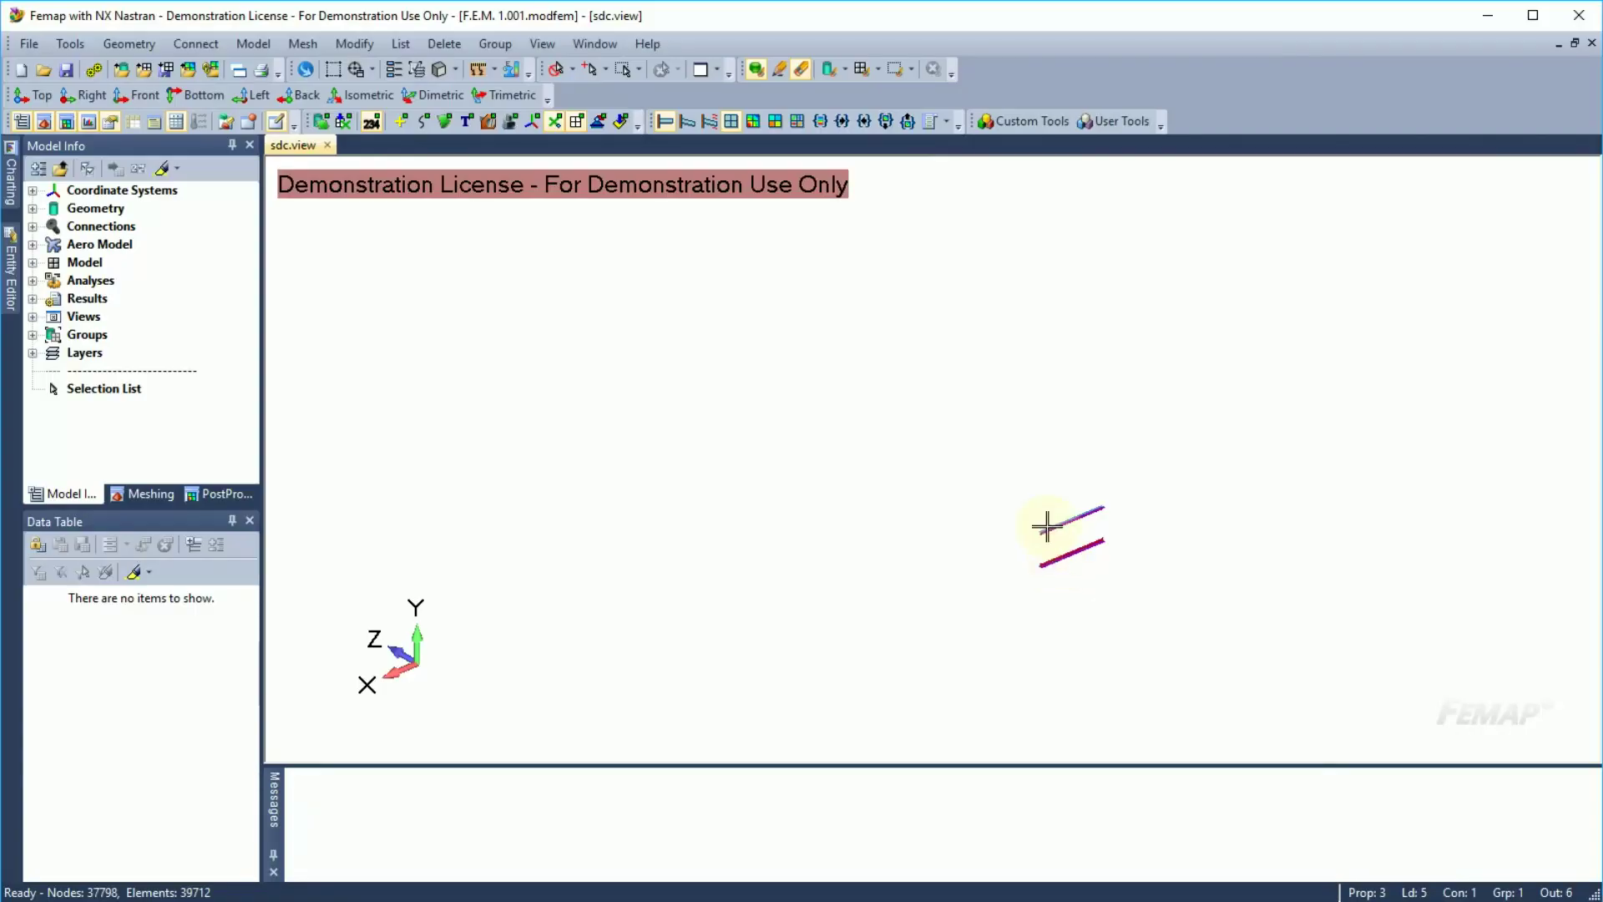
# Step: Render the plotted welds in Thickness/Cross Section style and rotate and zoom to inspect them
pyautogui.moveTo(801, 505); pyautogui.dragTo(926, 465, button='middle')
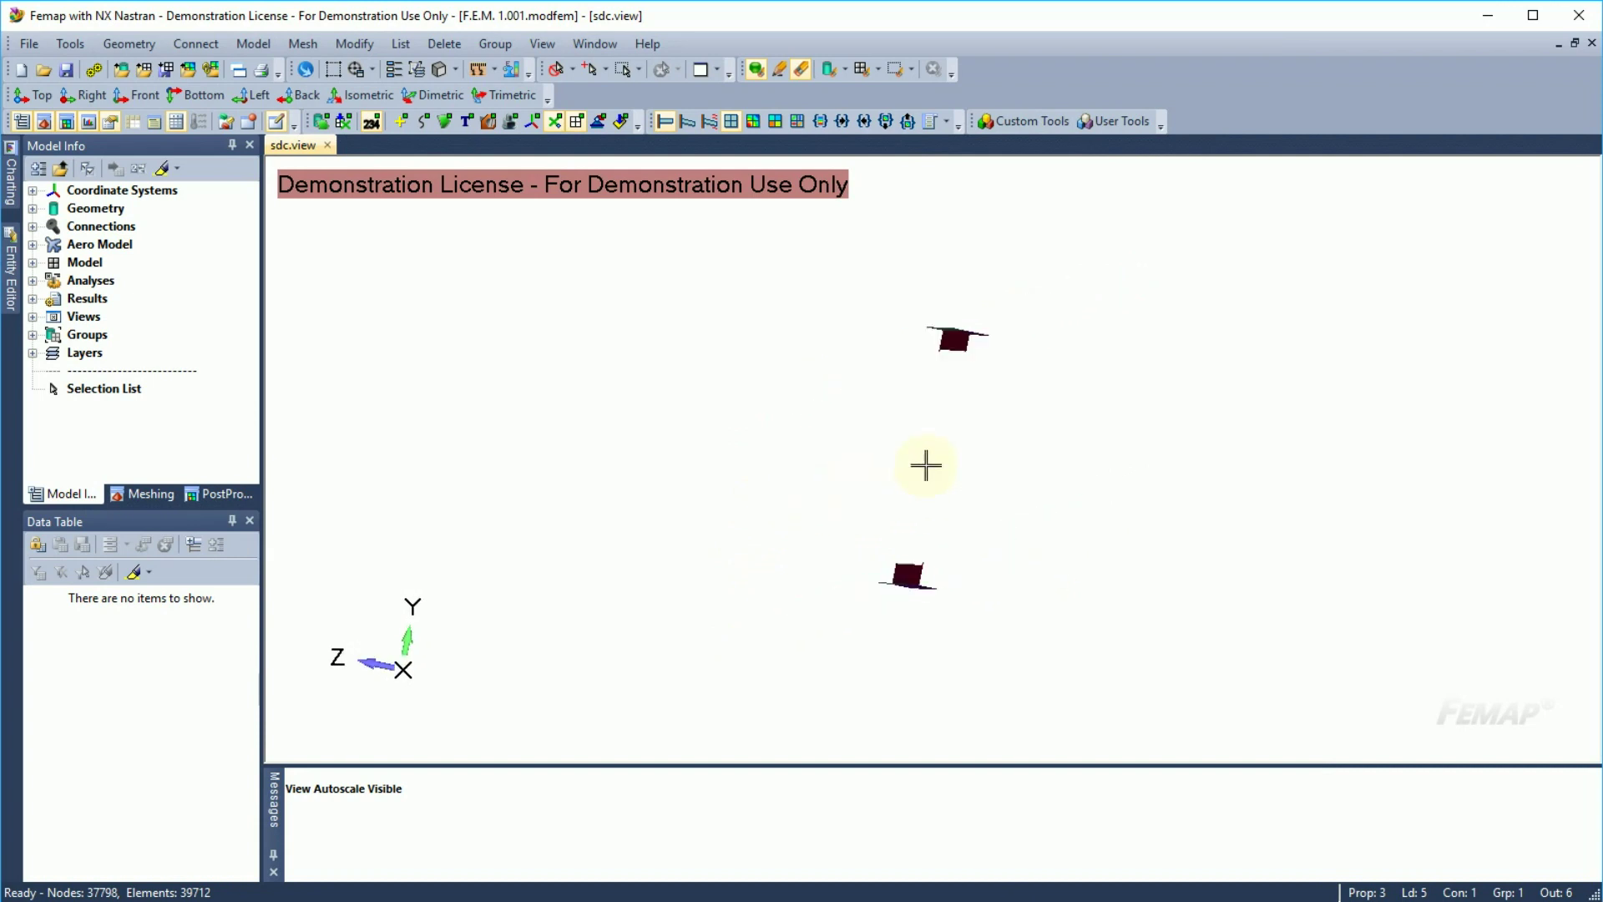
pyautogui.click(454, 68)
pyautogui.click(535, 346)
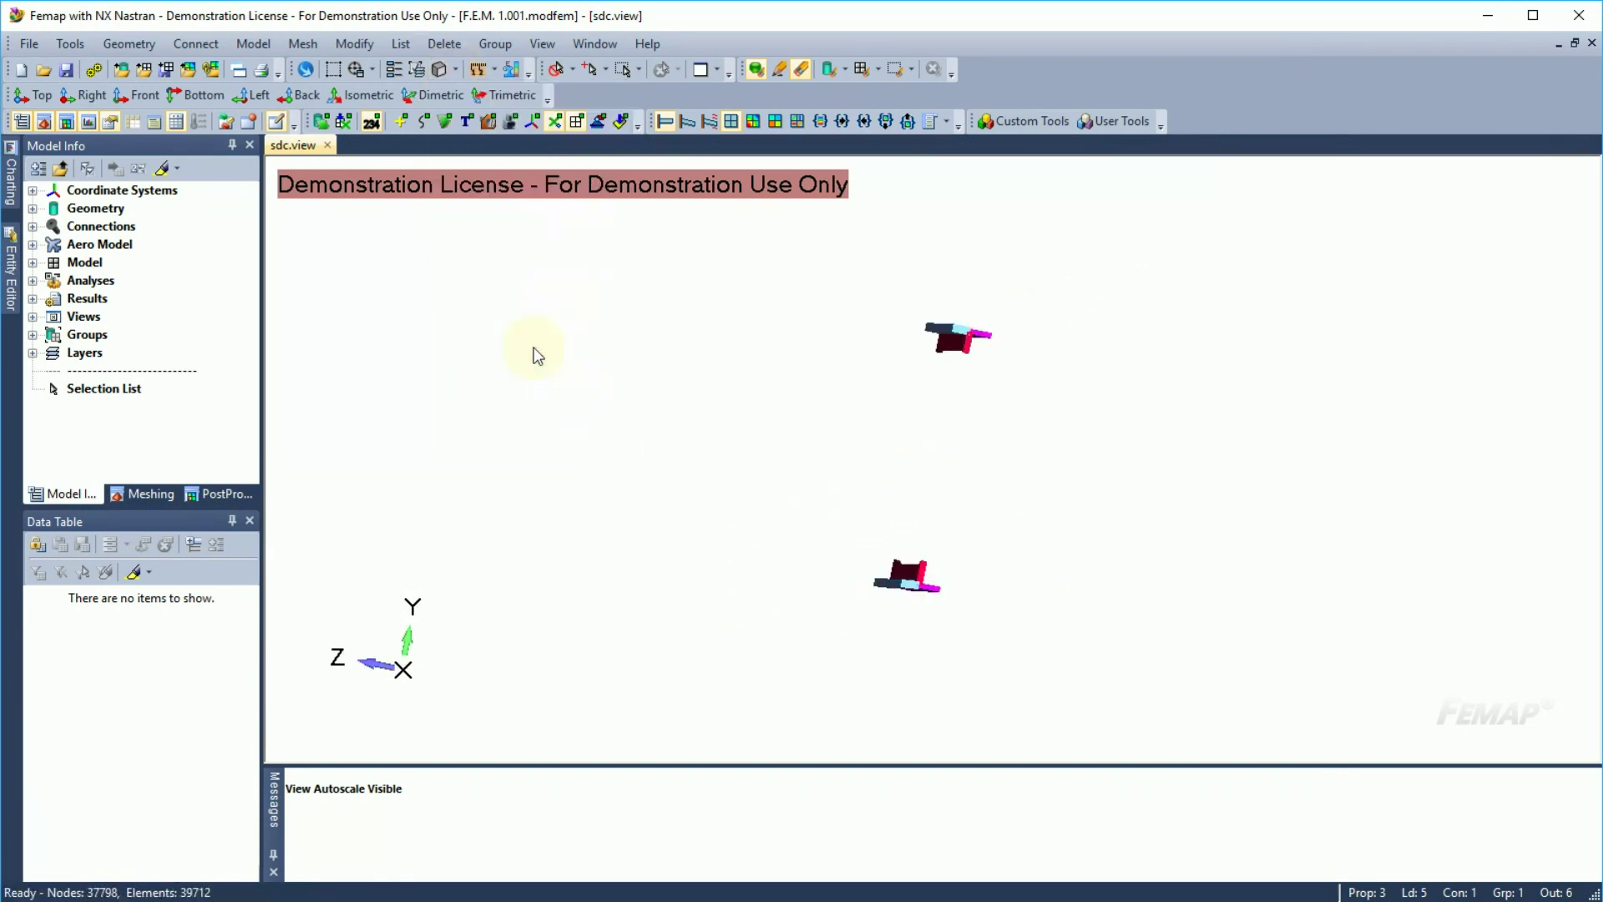
pyautogui.moveTo(737, 448); pyautogui.dragTo(789, 462, button='middle')
pyautogui.scroll(-2, 789, 461)
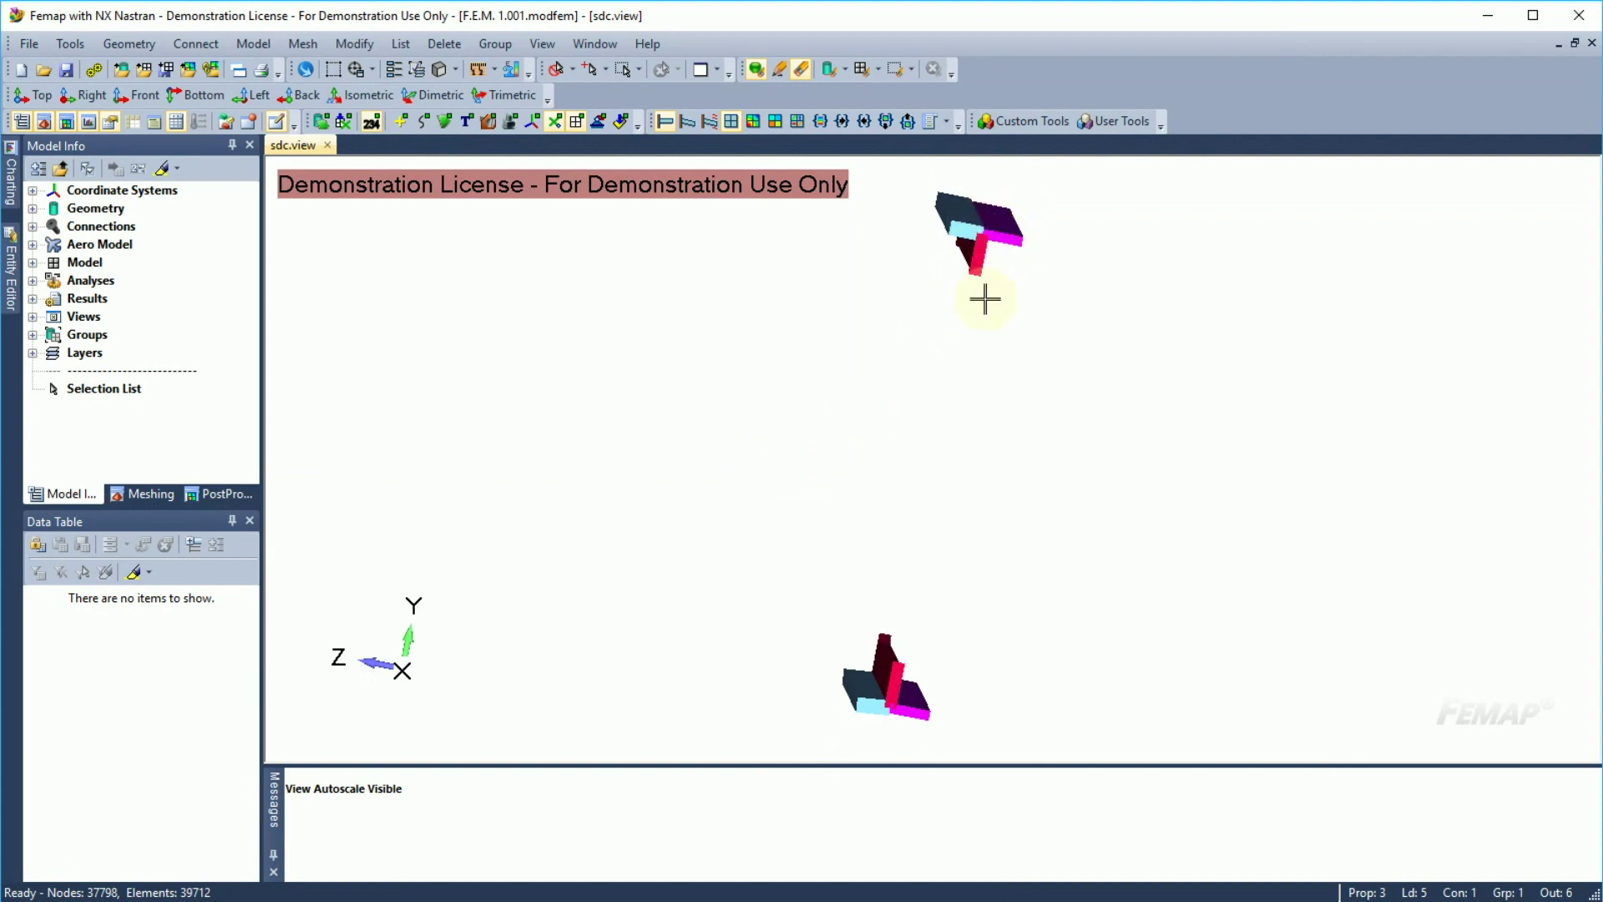
# Step: Restore the Welds Finder, select weld 232, and close the Check weld design window
pyautogui.moveTo(267, 900)
pyautogui.click(449, 869)
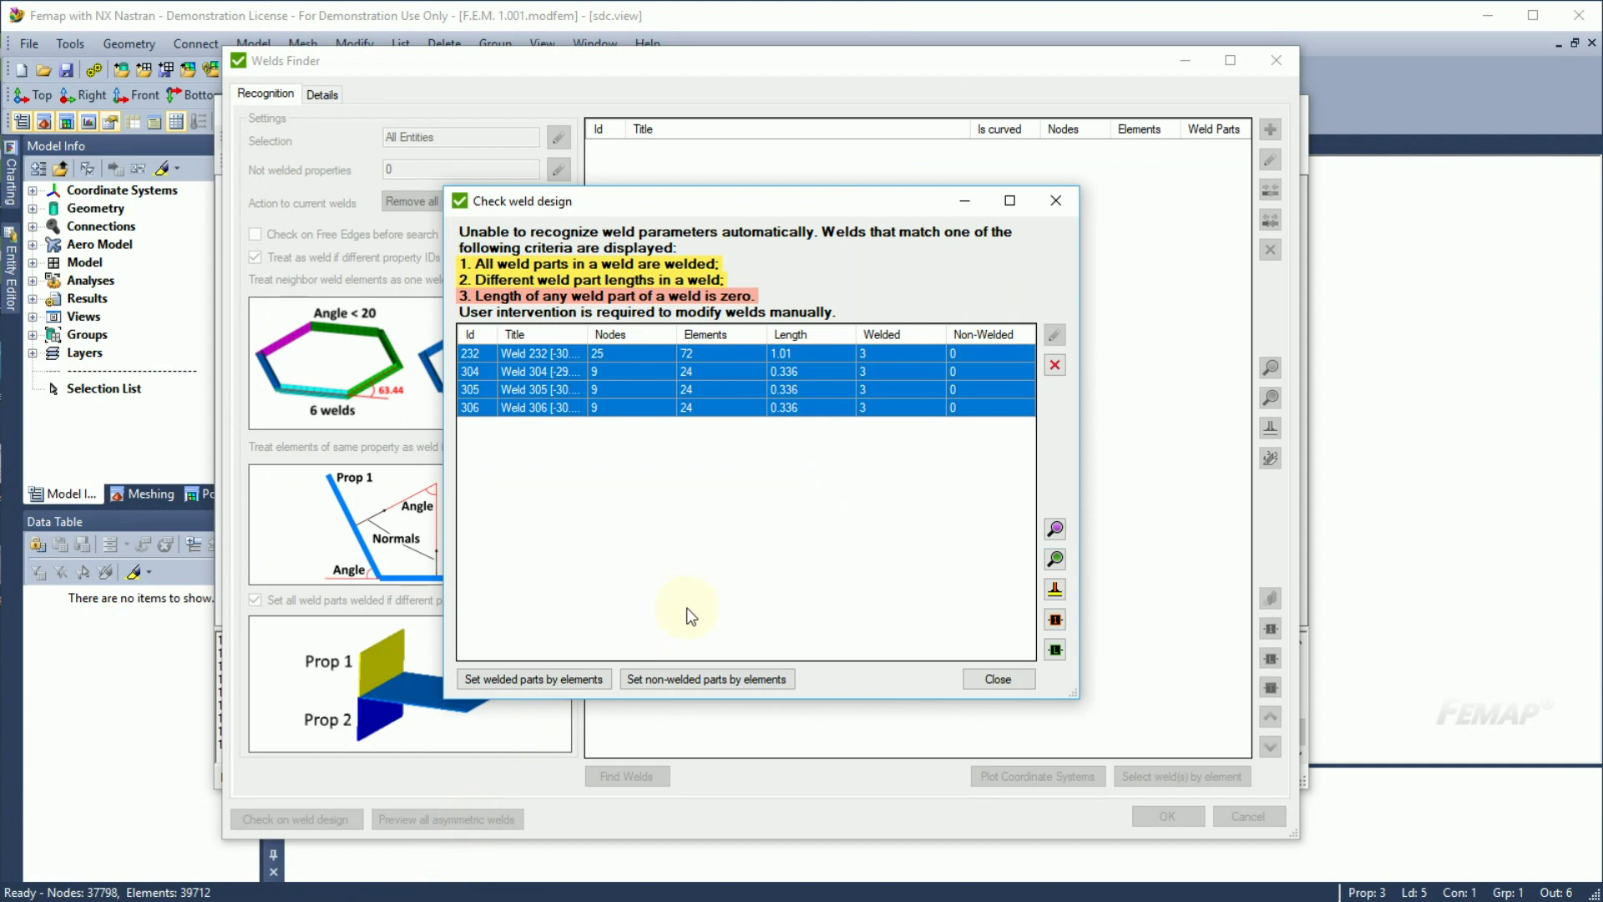
pyautogui.click(952, 354)
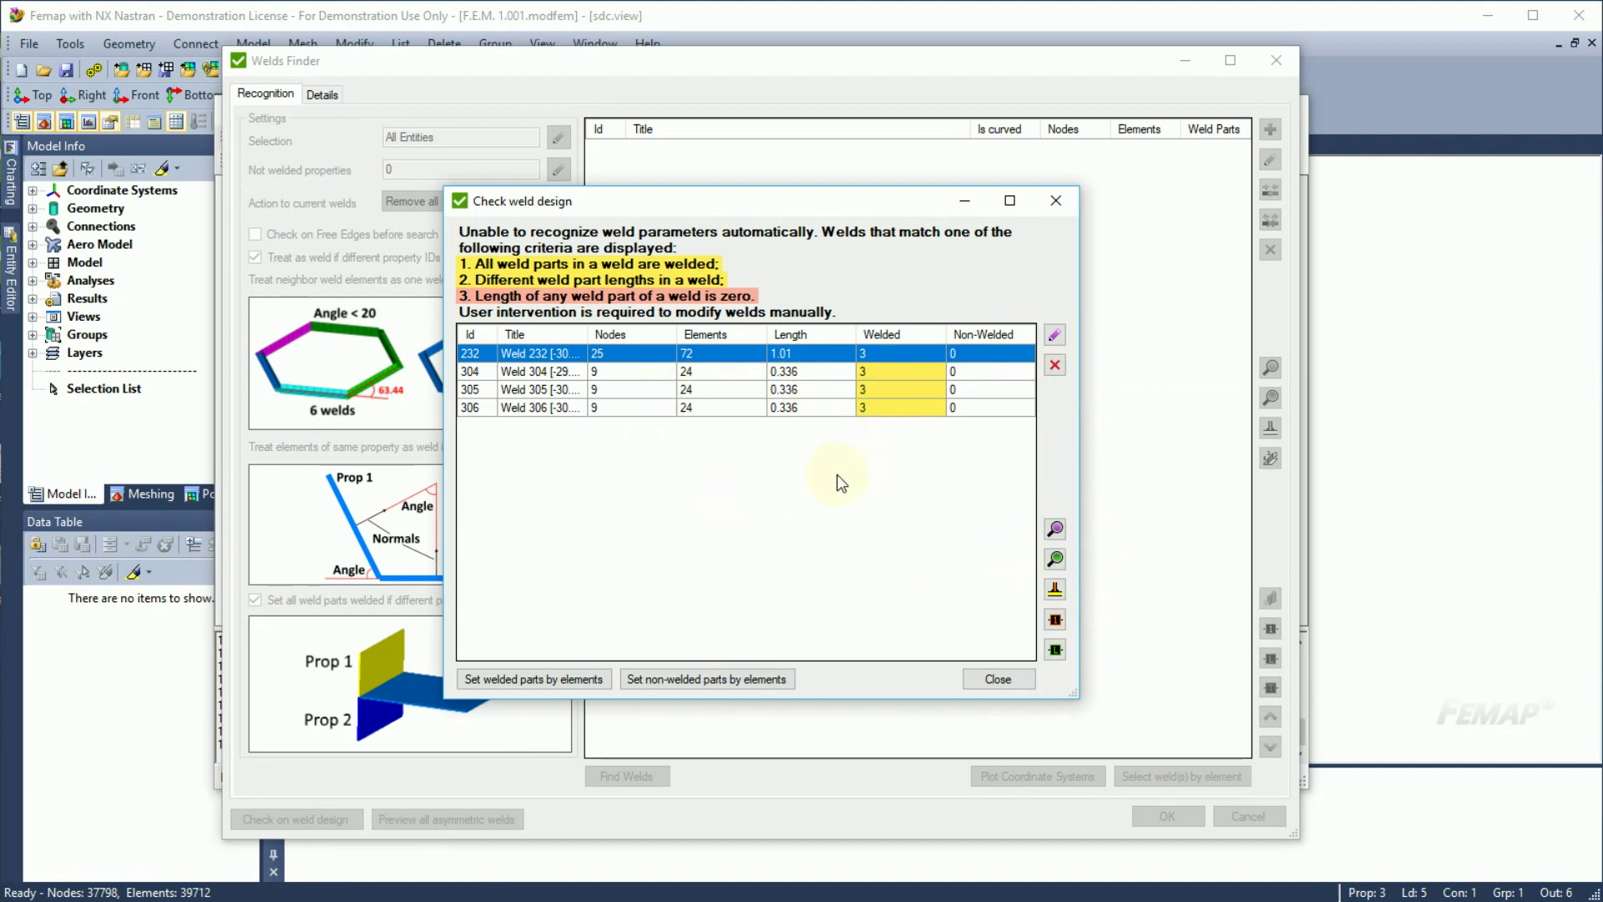
pyautogui.click(975, 681)
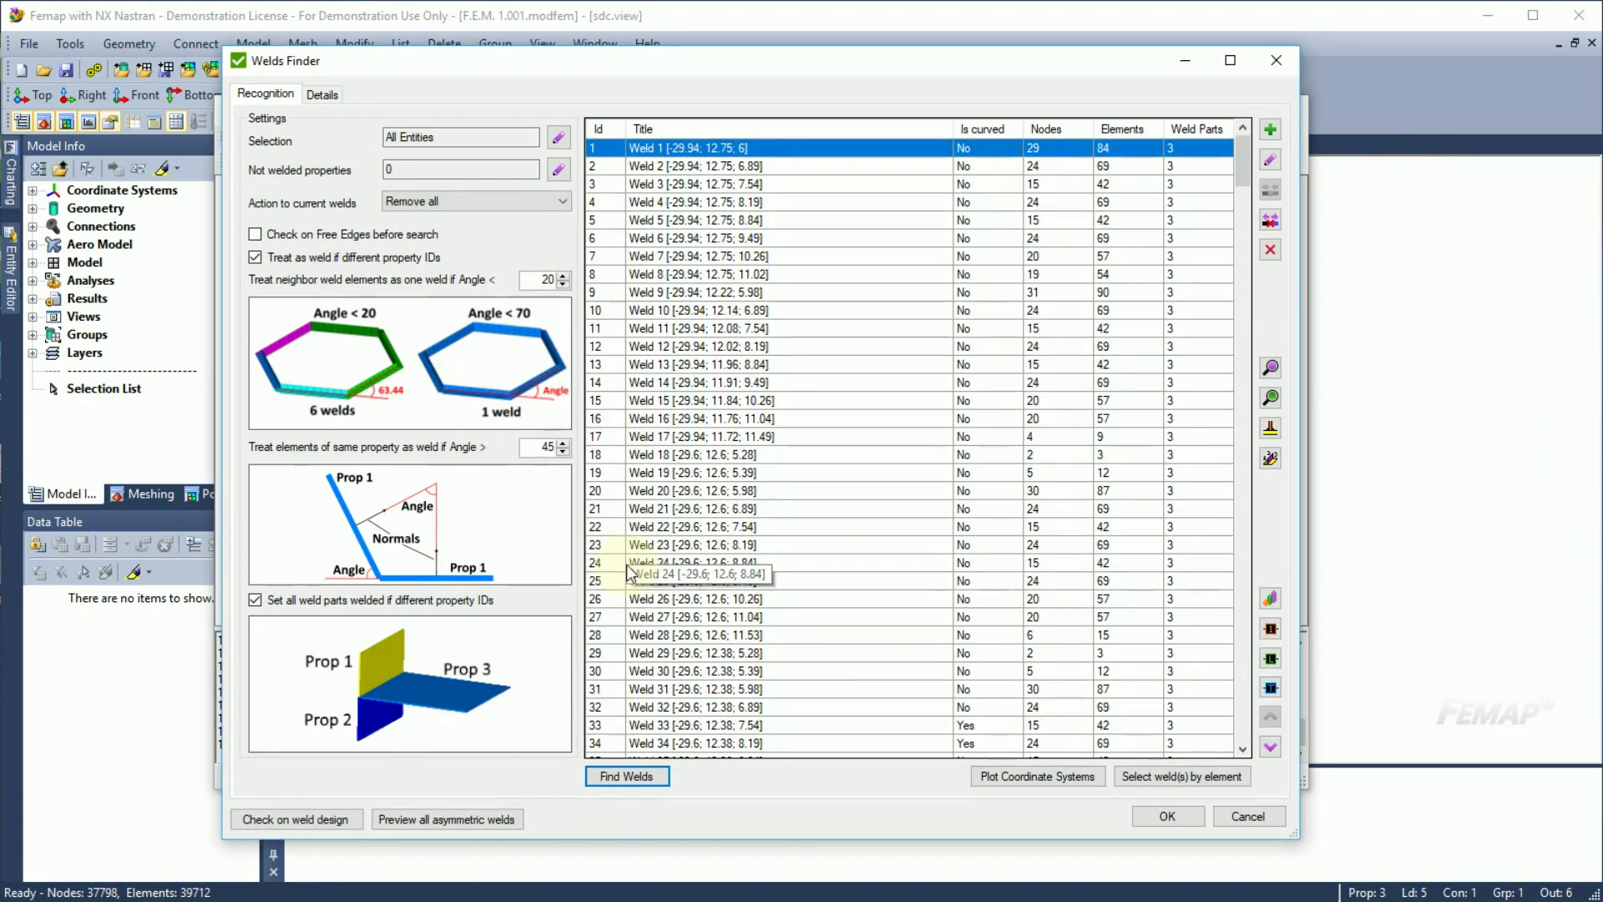
pyautogui.click(269, 822)
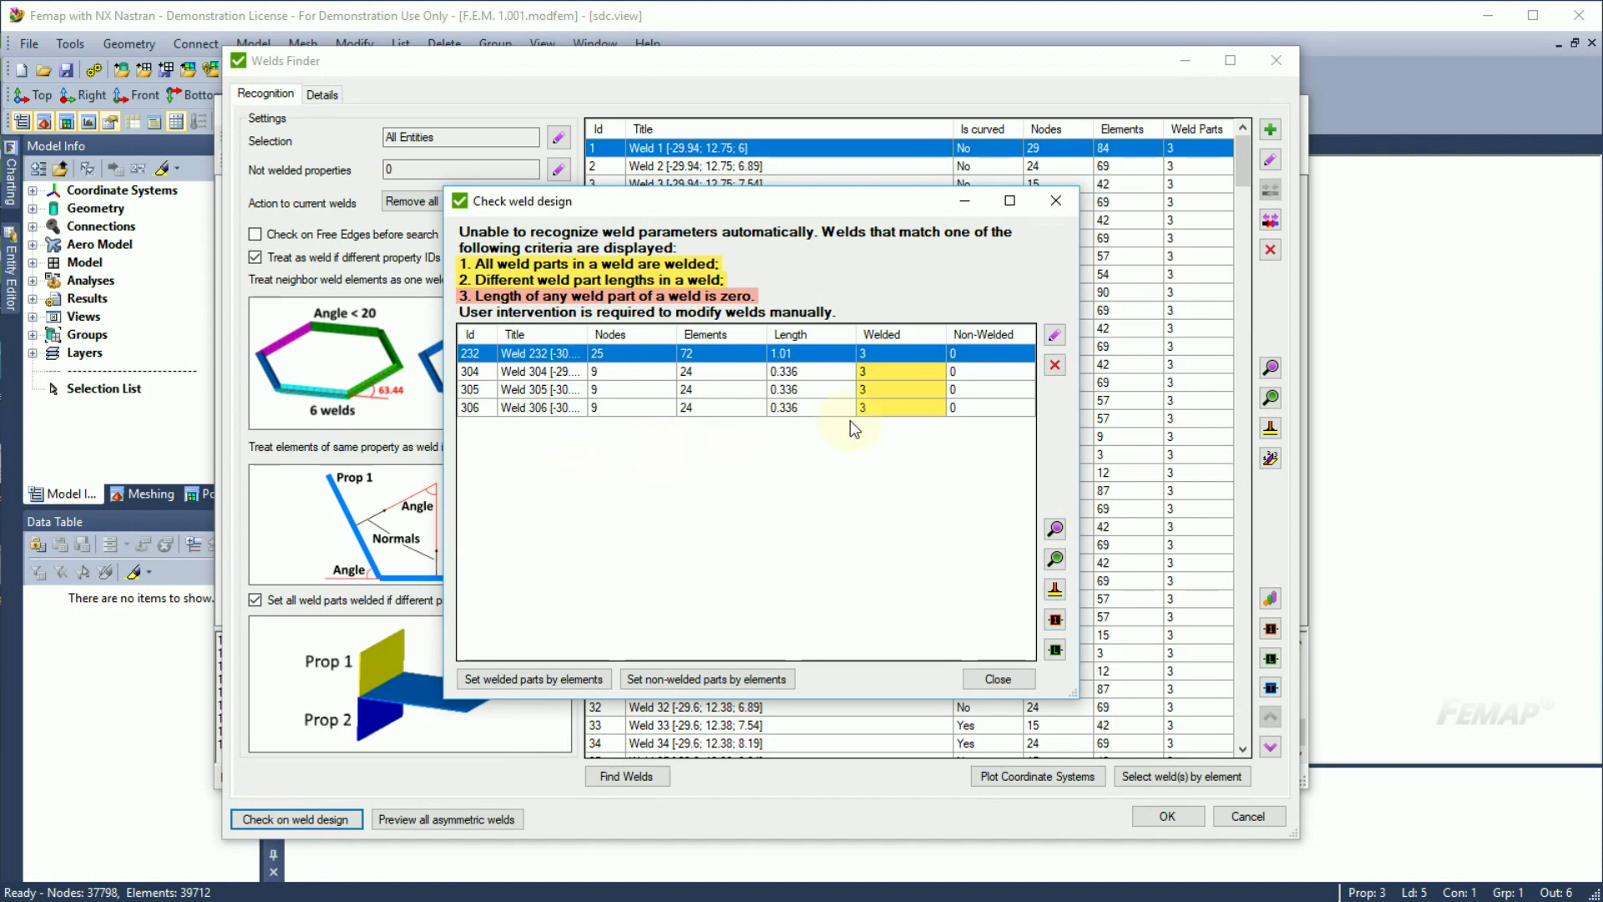
pyautogui.keyDown('shift'); pyautogui.click(865, 408); pyautogui.keyUp('shift')
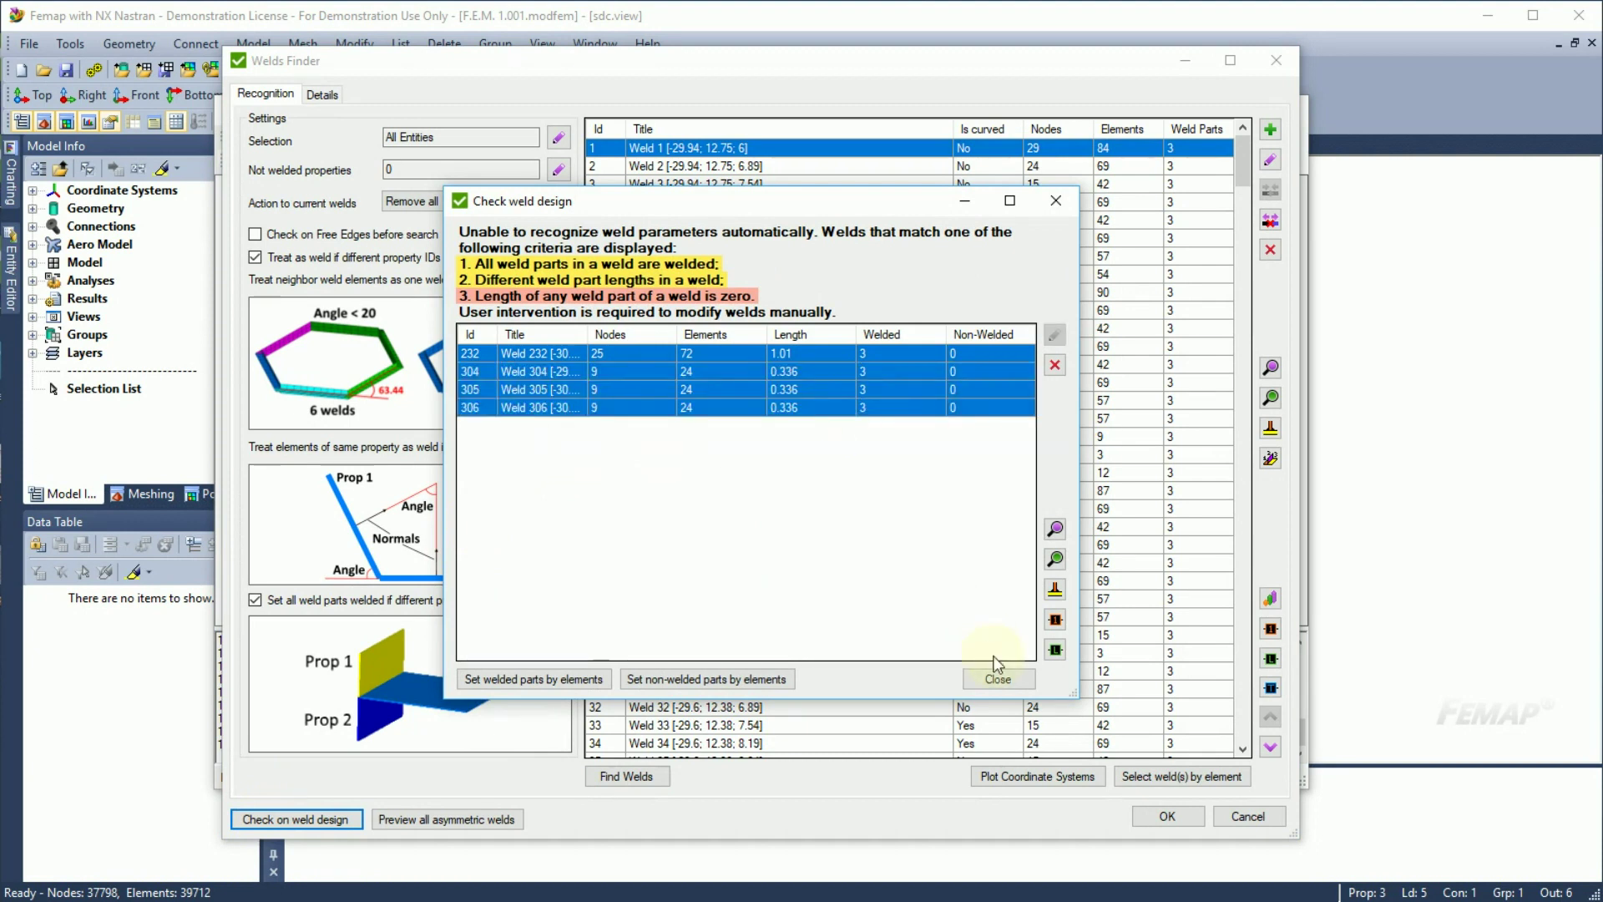
pyautogui.click(998, 679)
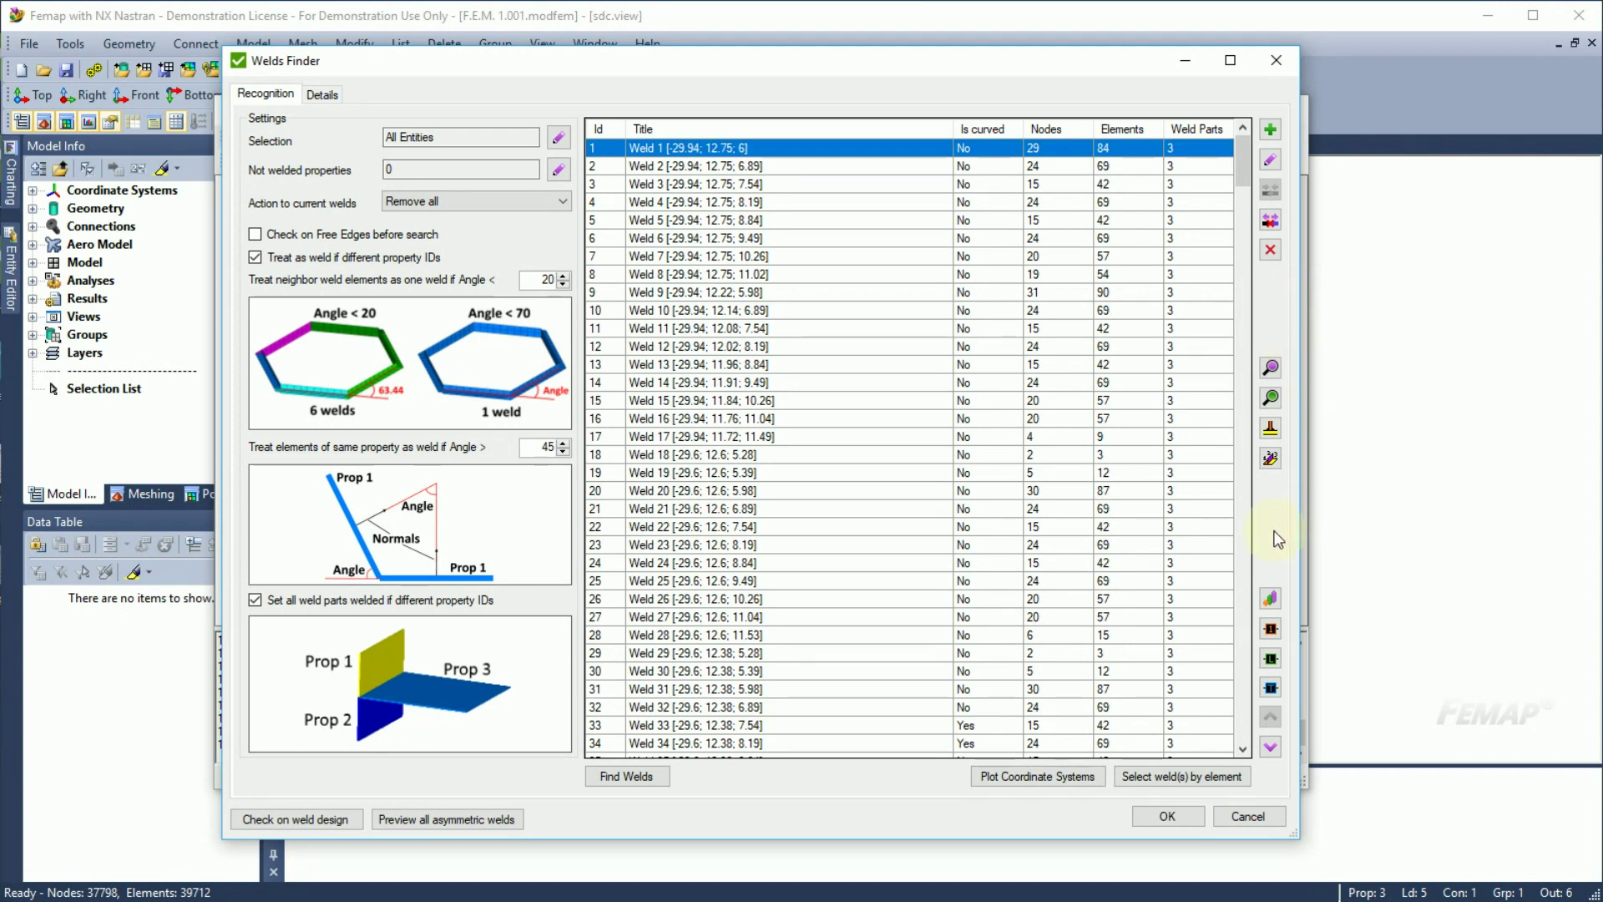
# Step: Select all recognized welds with Ctrl+A, plot them, and orbit and pan the boom
pyautogui.hotkey('ctrl', 'z')
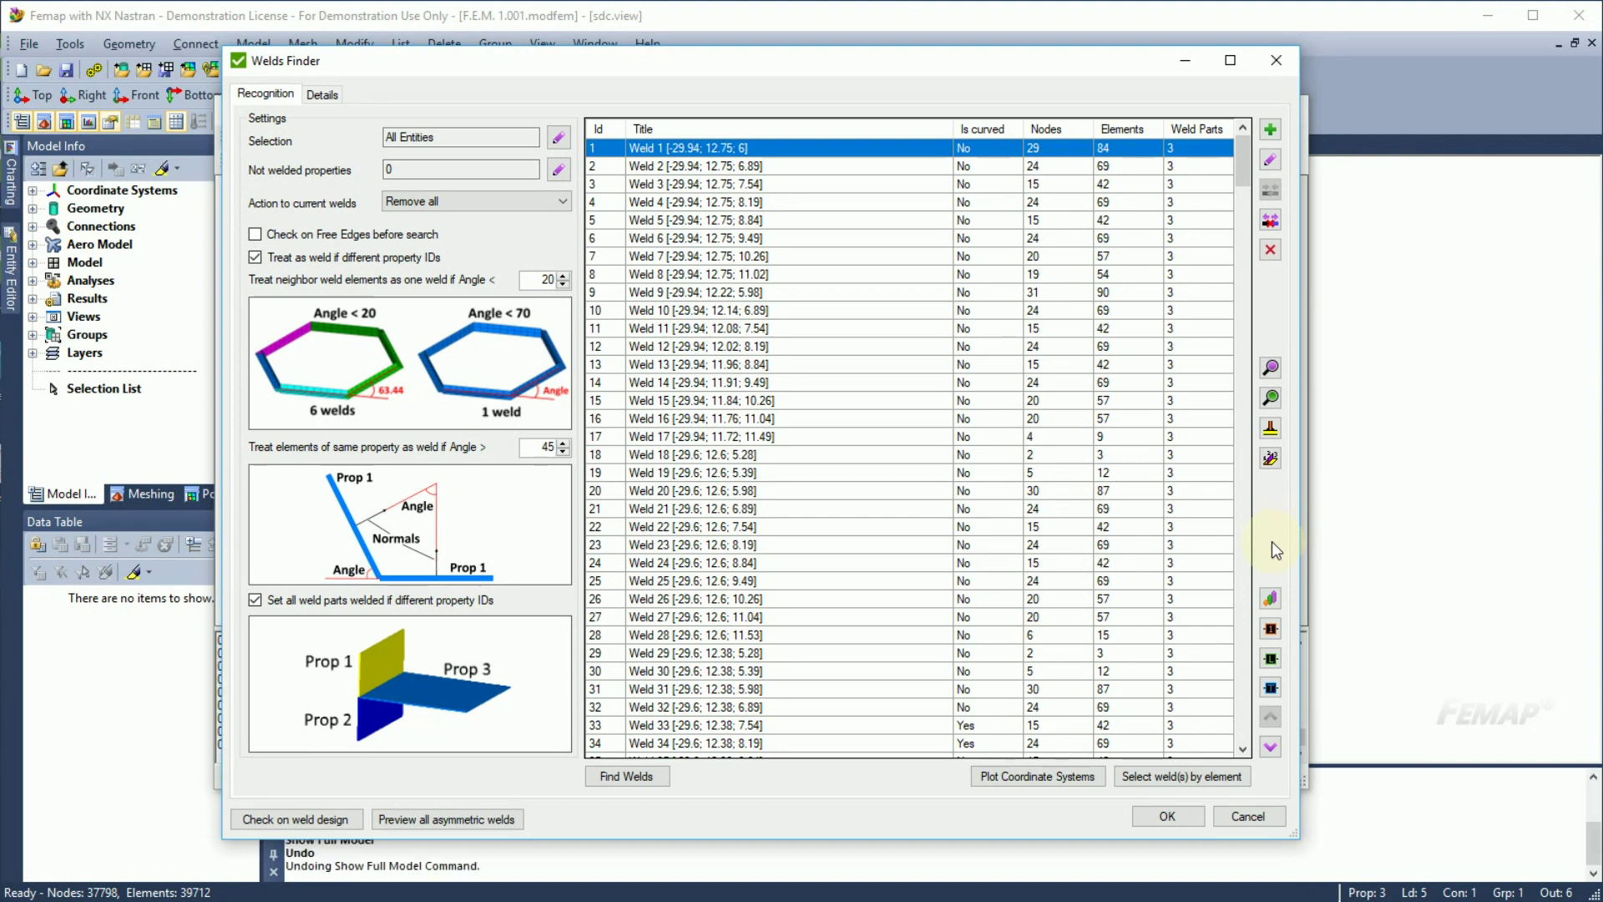
pyautogui.click(1081, 422)
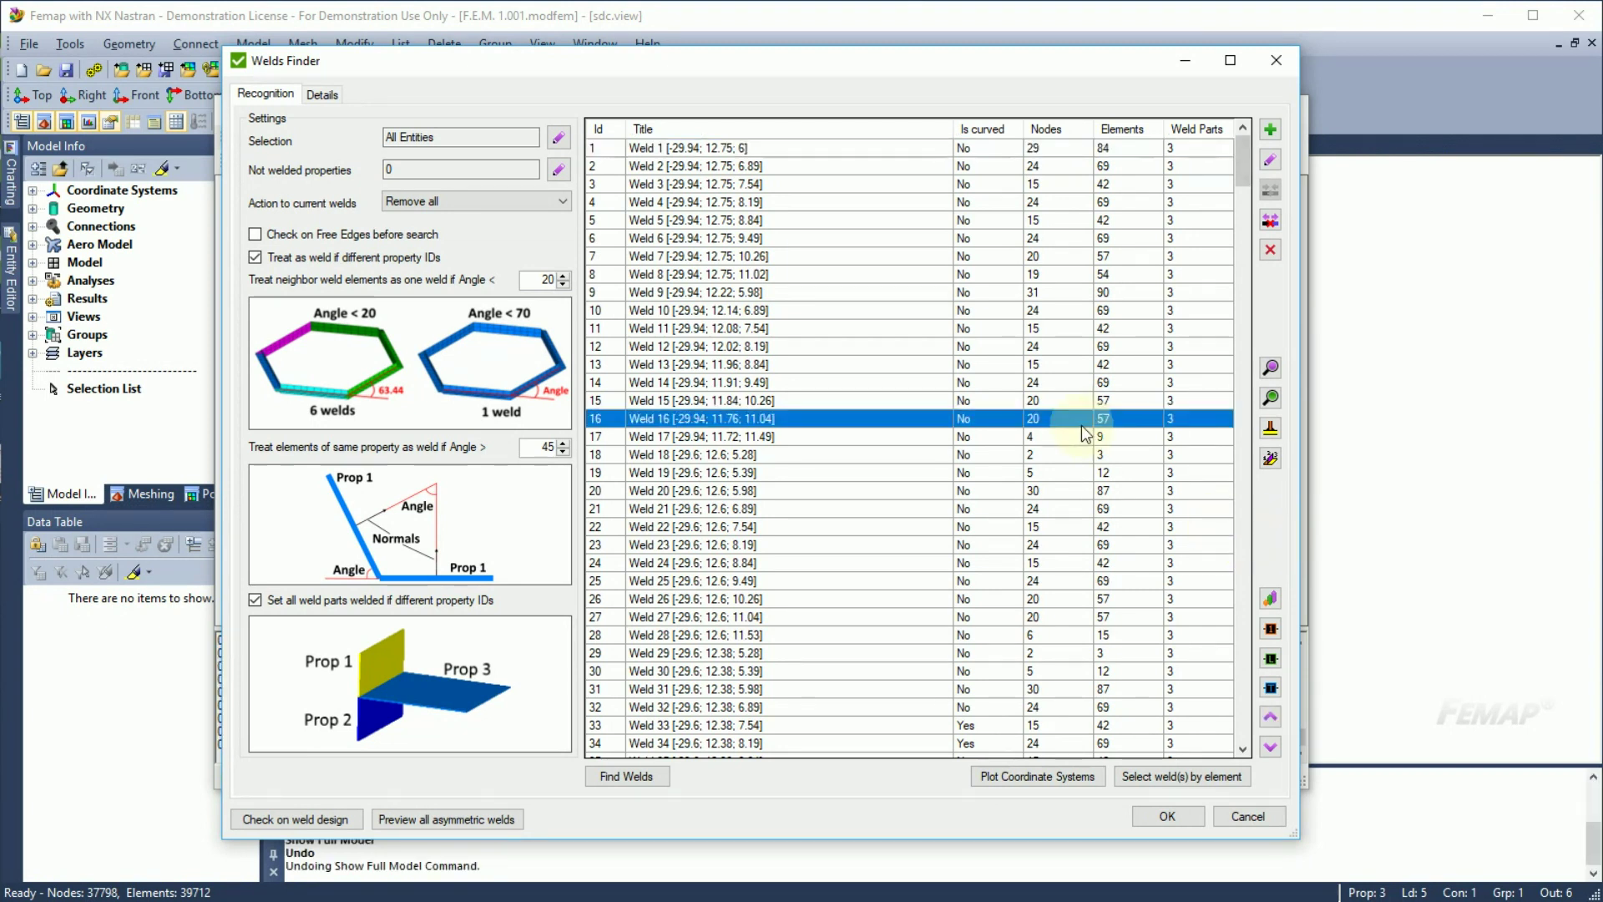
pyautogui.hotkey('ctrl', 'a')
pyautogui.click(1270, 598)
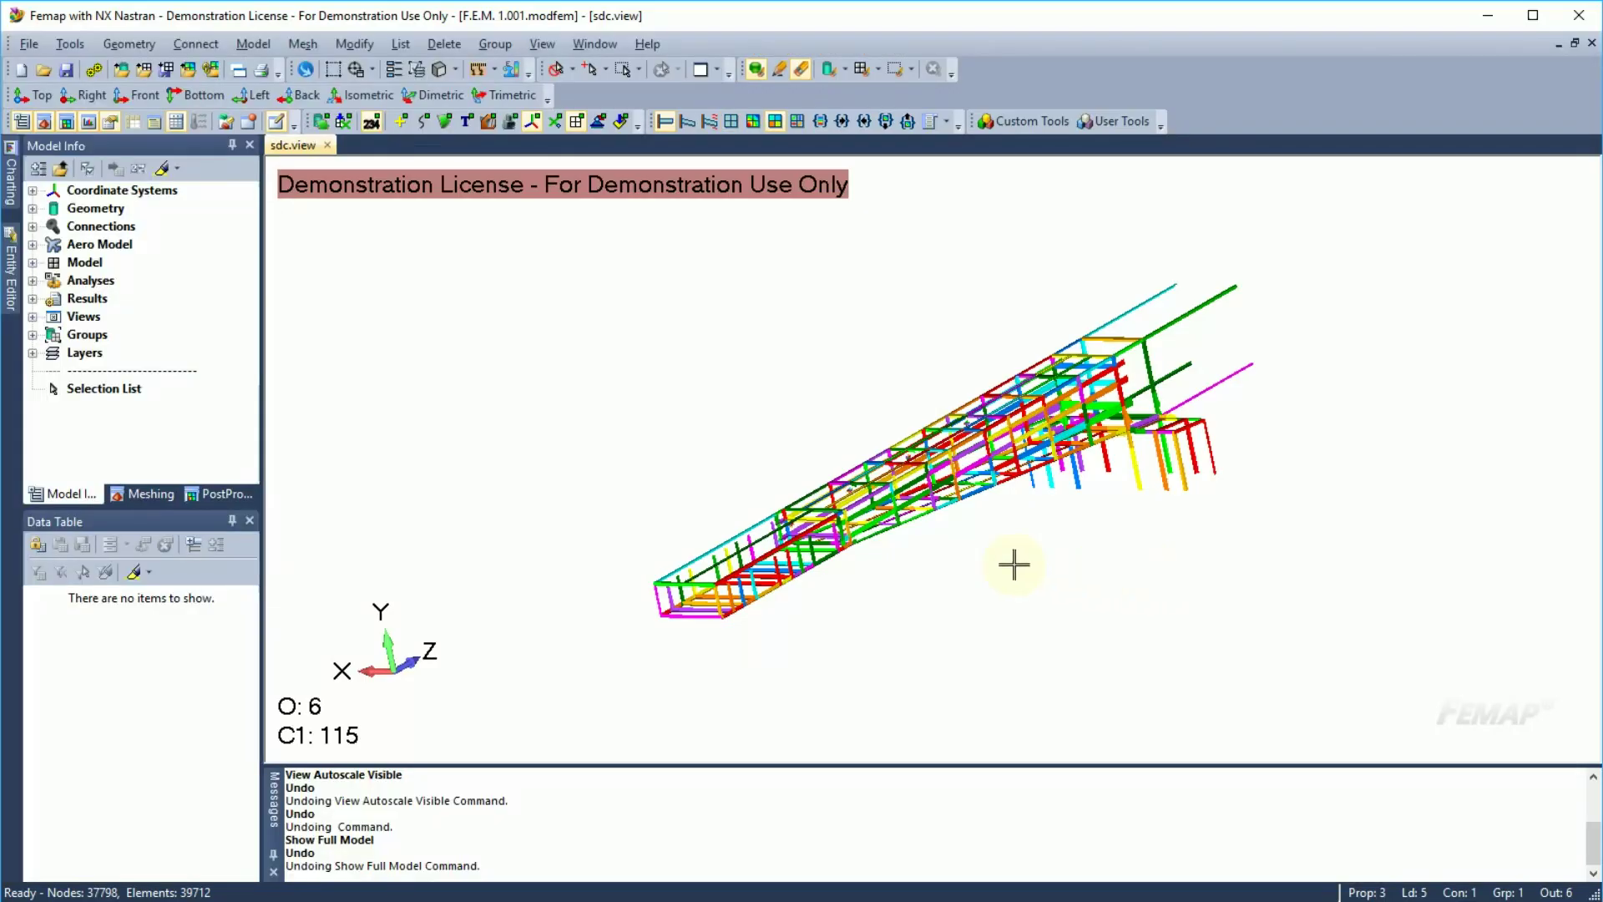
pyautogui.moveTo(1014, 565); pyautogui.dragTo(1163, 548, button='middle')
pyautogui.keyDown('ctrl'); pyautogui.moveTo(1038, 574); pyautogui.dragTo(1050, 569, button='middle'); pyautogui.keyUp('ctrl')
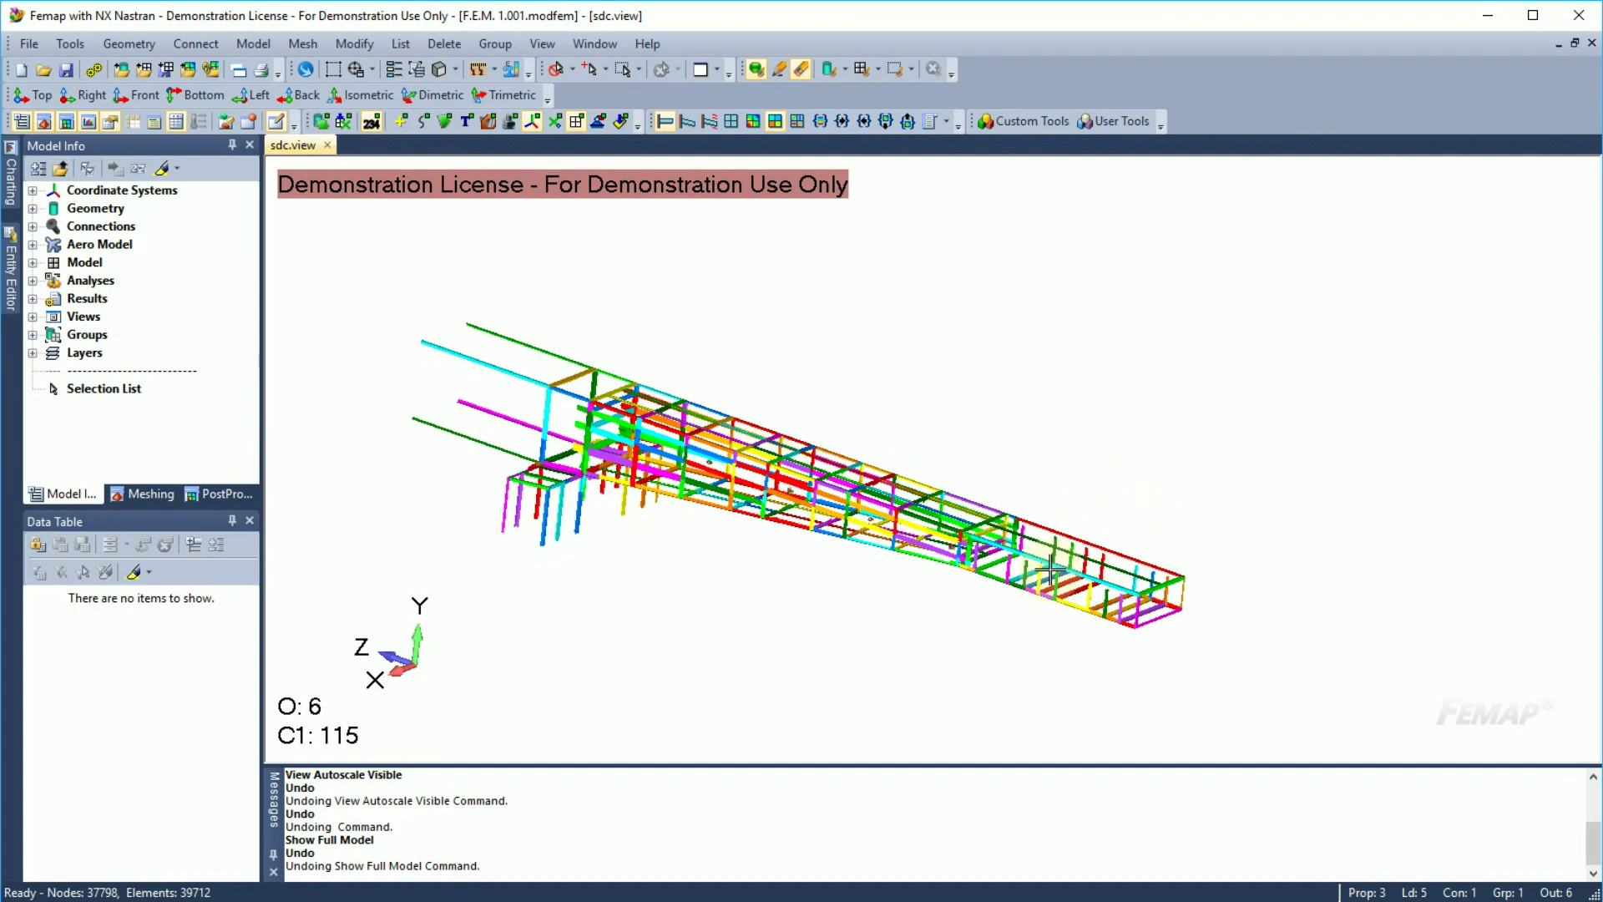
# Step: Restore the Welds Finder dialog from its taskbar preview
pyautogui.click(331, 892)
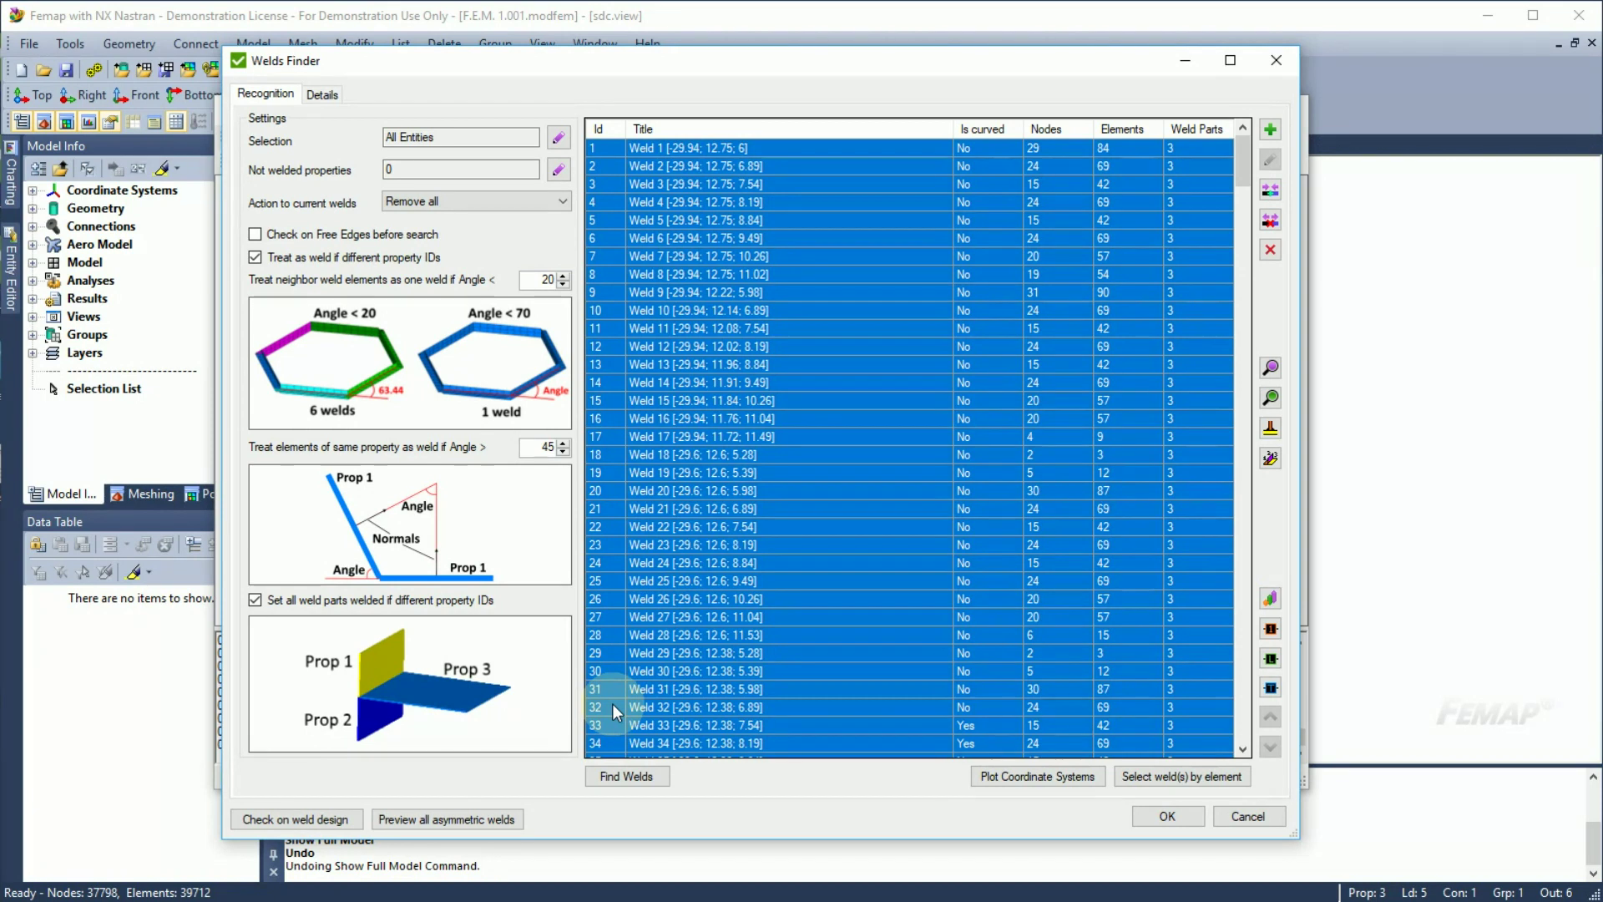
# Step: Switch Welds Finder to the Details tab listing each weld part's length, thickness and type
pyautogui.click(320, 96)
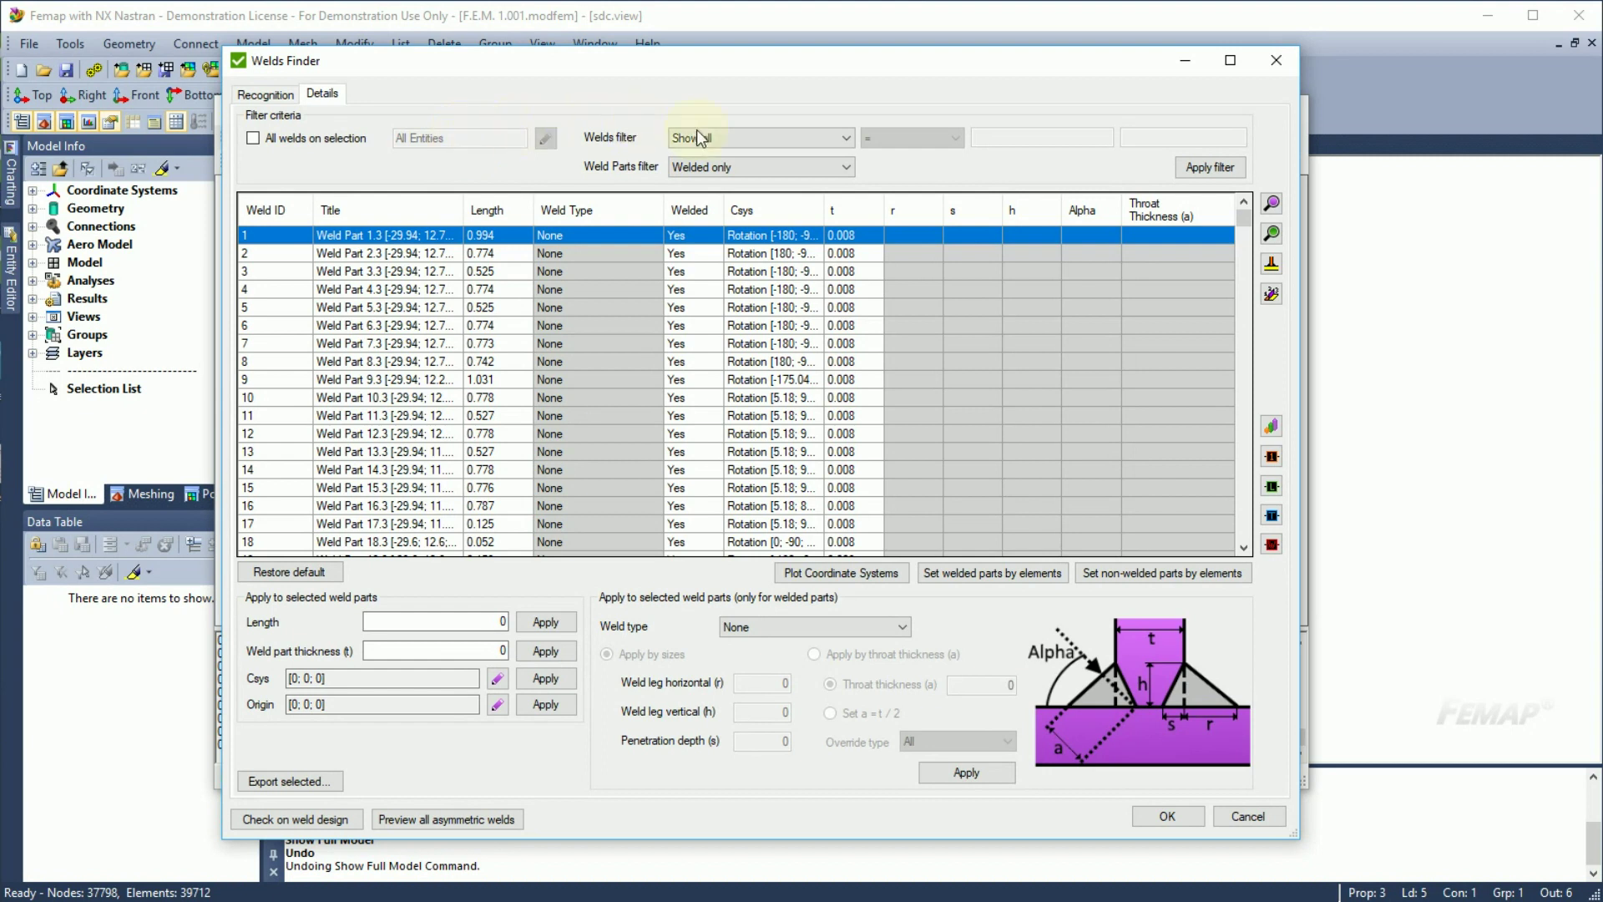
pyautogui.click(754, 137)
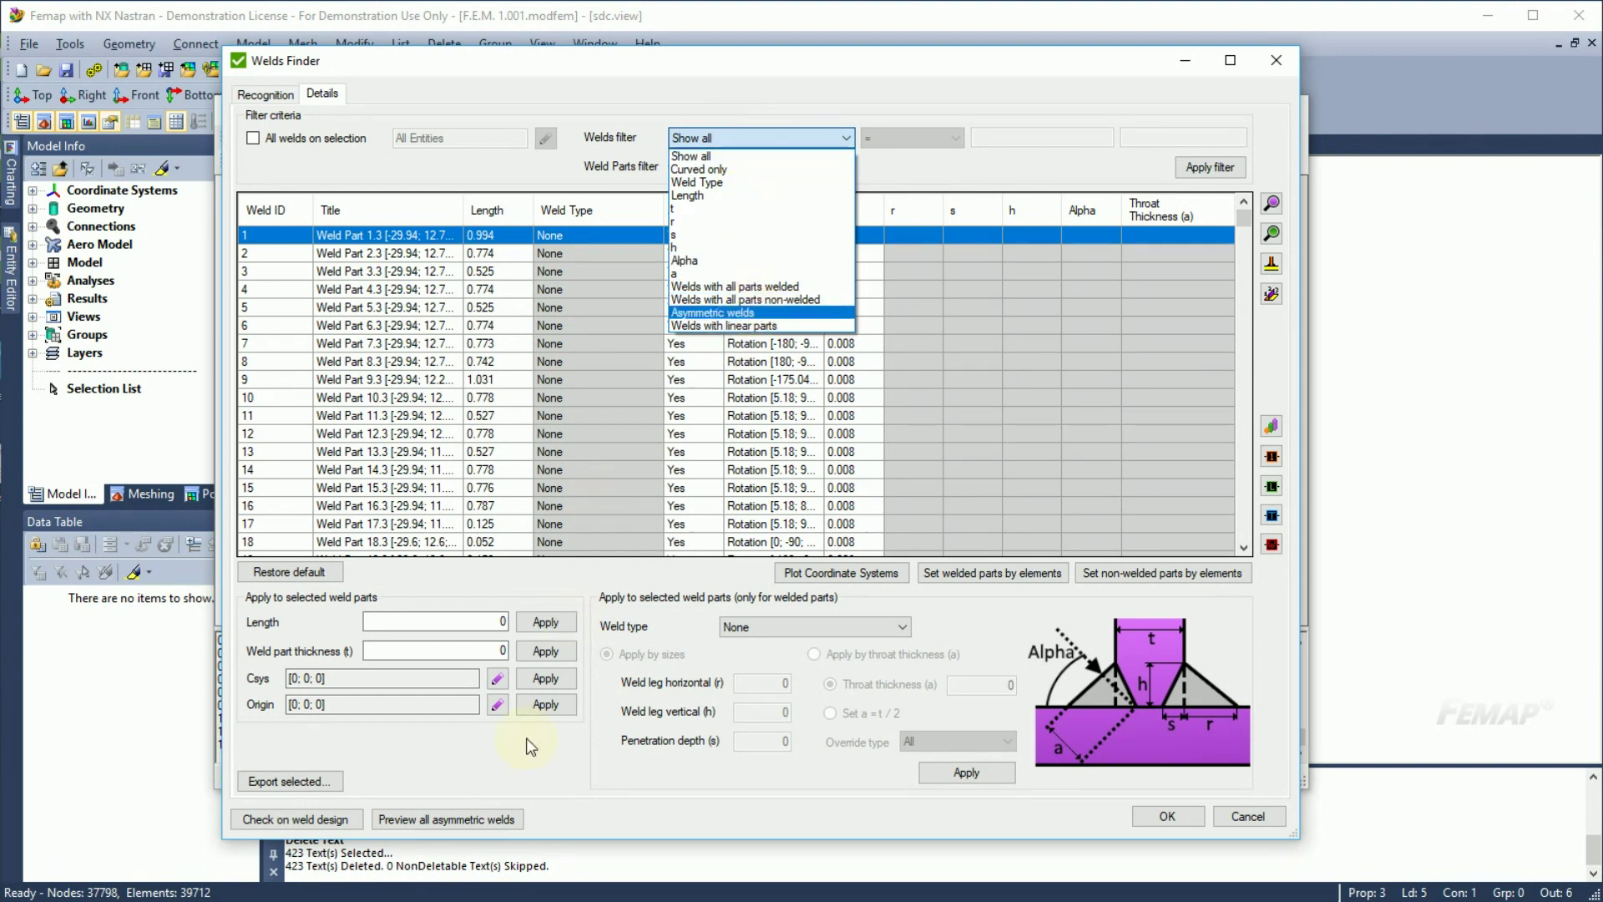
pyautogui.click(481, 818)
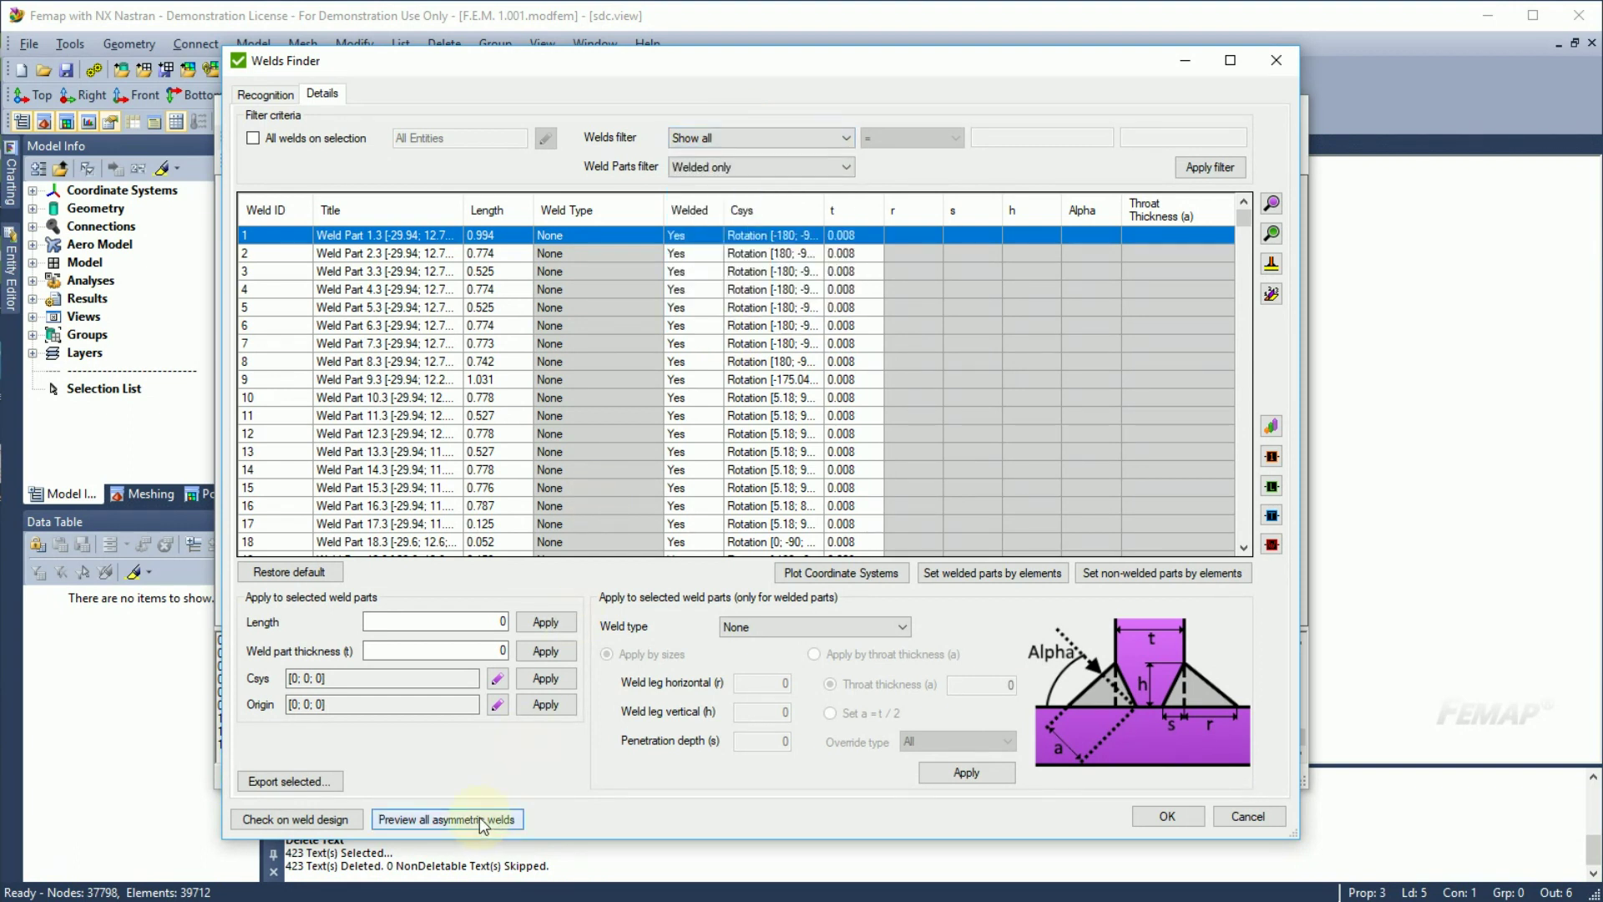
# Step: Preview all asymmetric welds in the model view, then restore the weld parts table
pyautogui.click(480, 817)
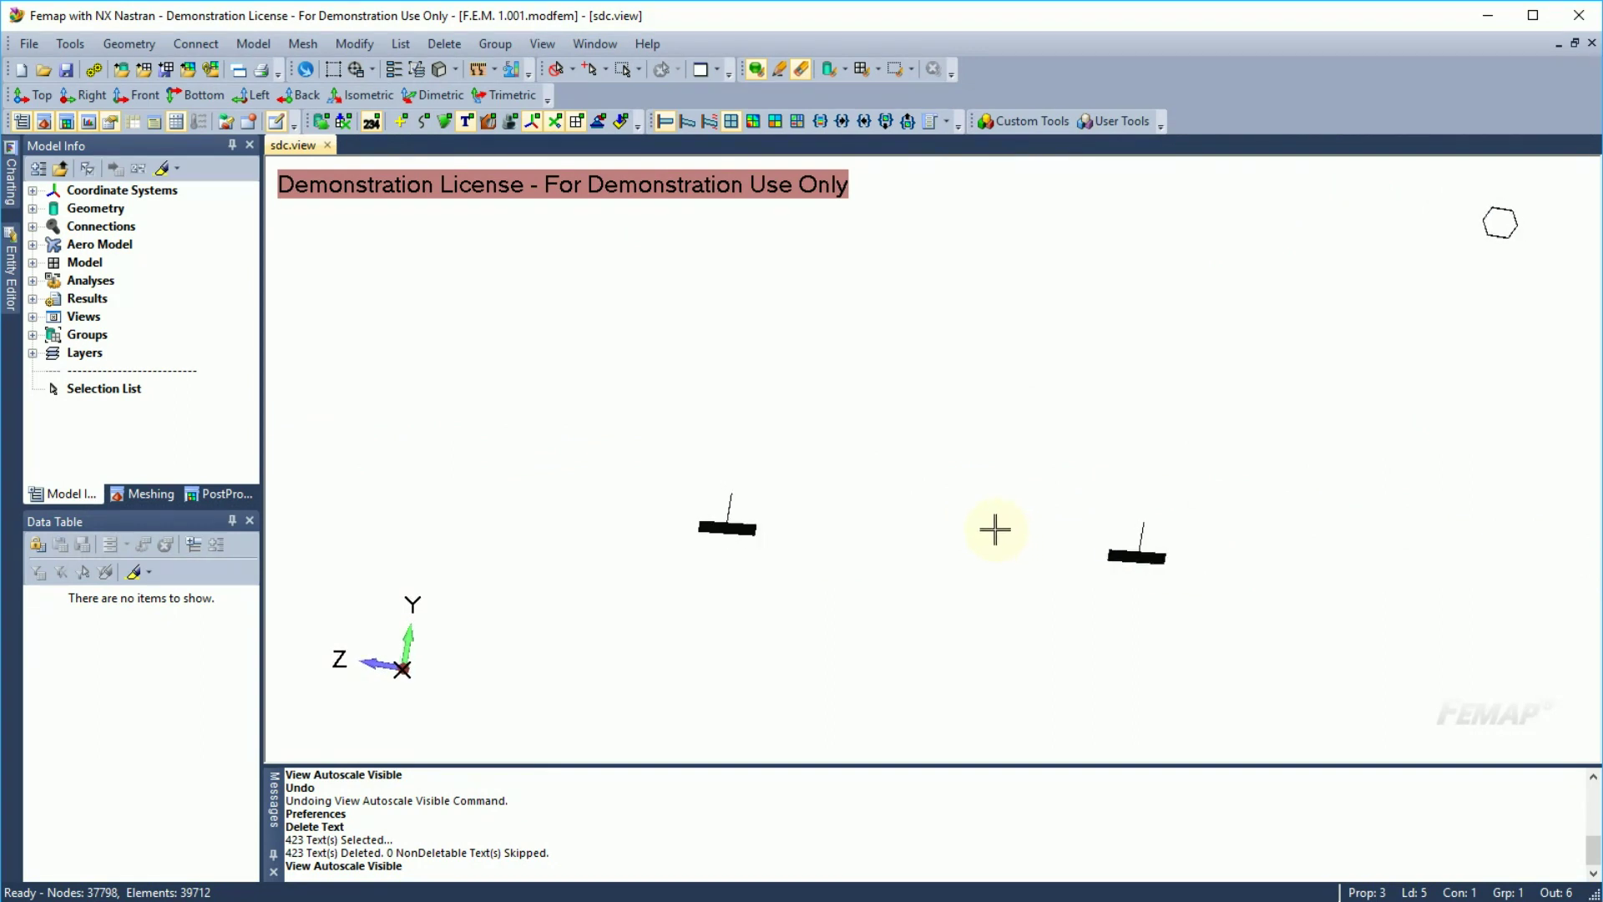
pyautogui.click(375, 893)
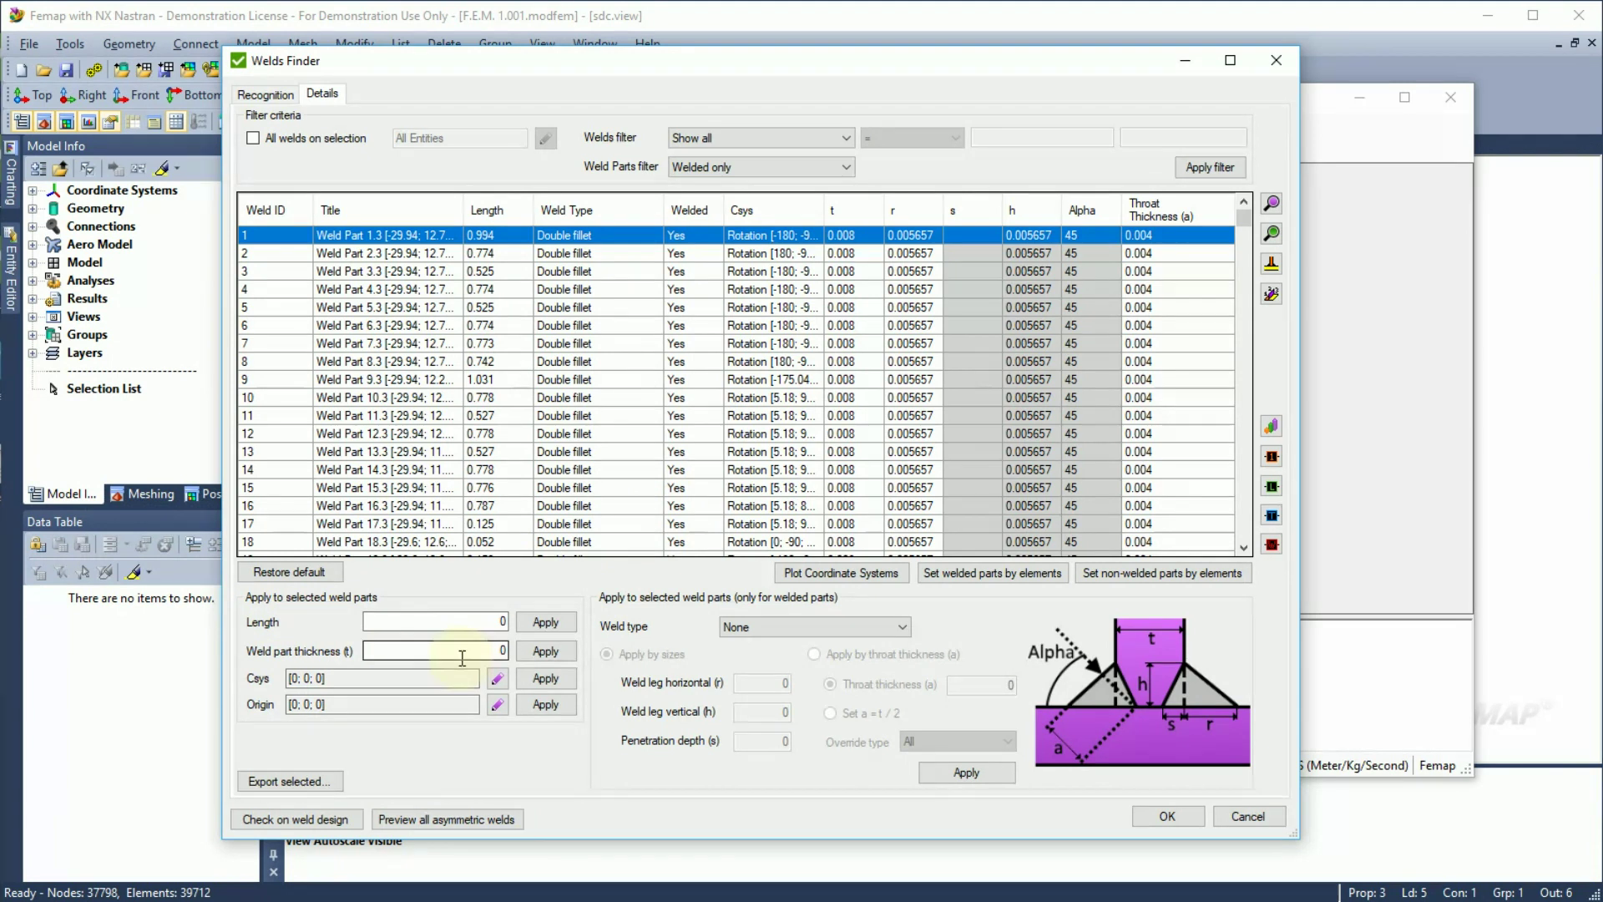
pyautogui.click(504, 652)
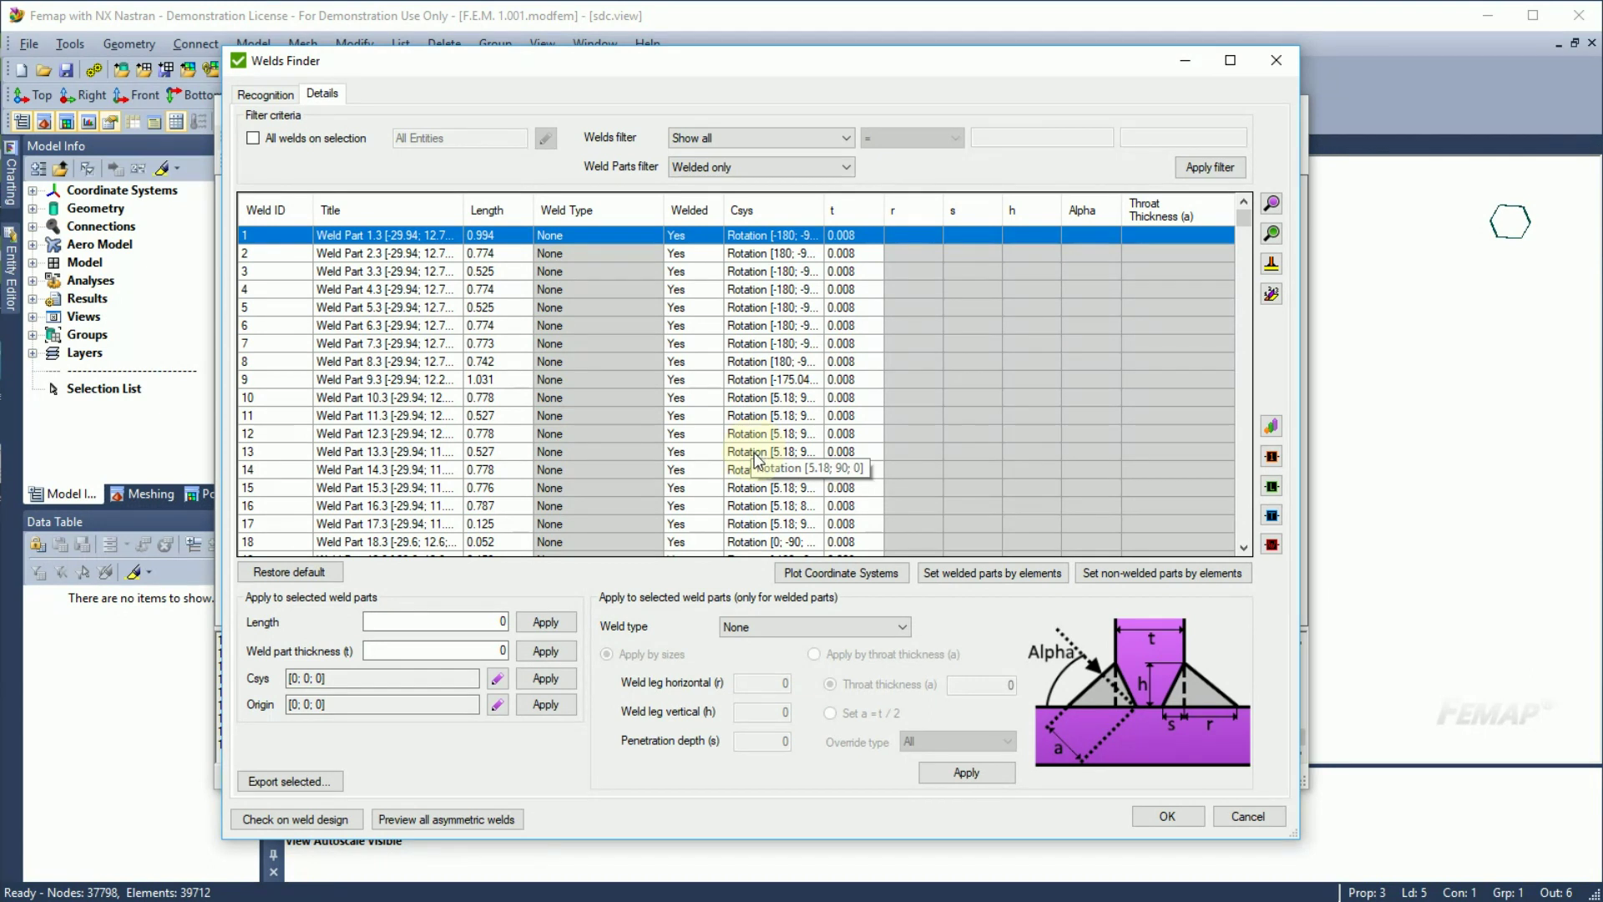
# Step: Plot the coordinate systems of weld parts 1–15, then restore the weld parts table
pyautogui.keyDown('shift'); pyautogui.click(751, 488); pyautogui.keyUp('shift')
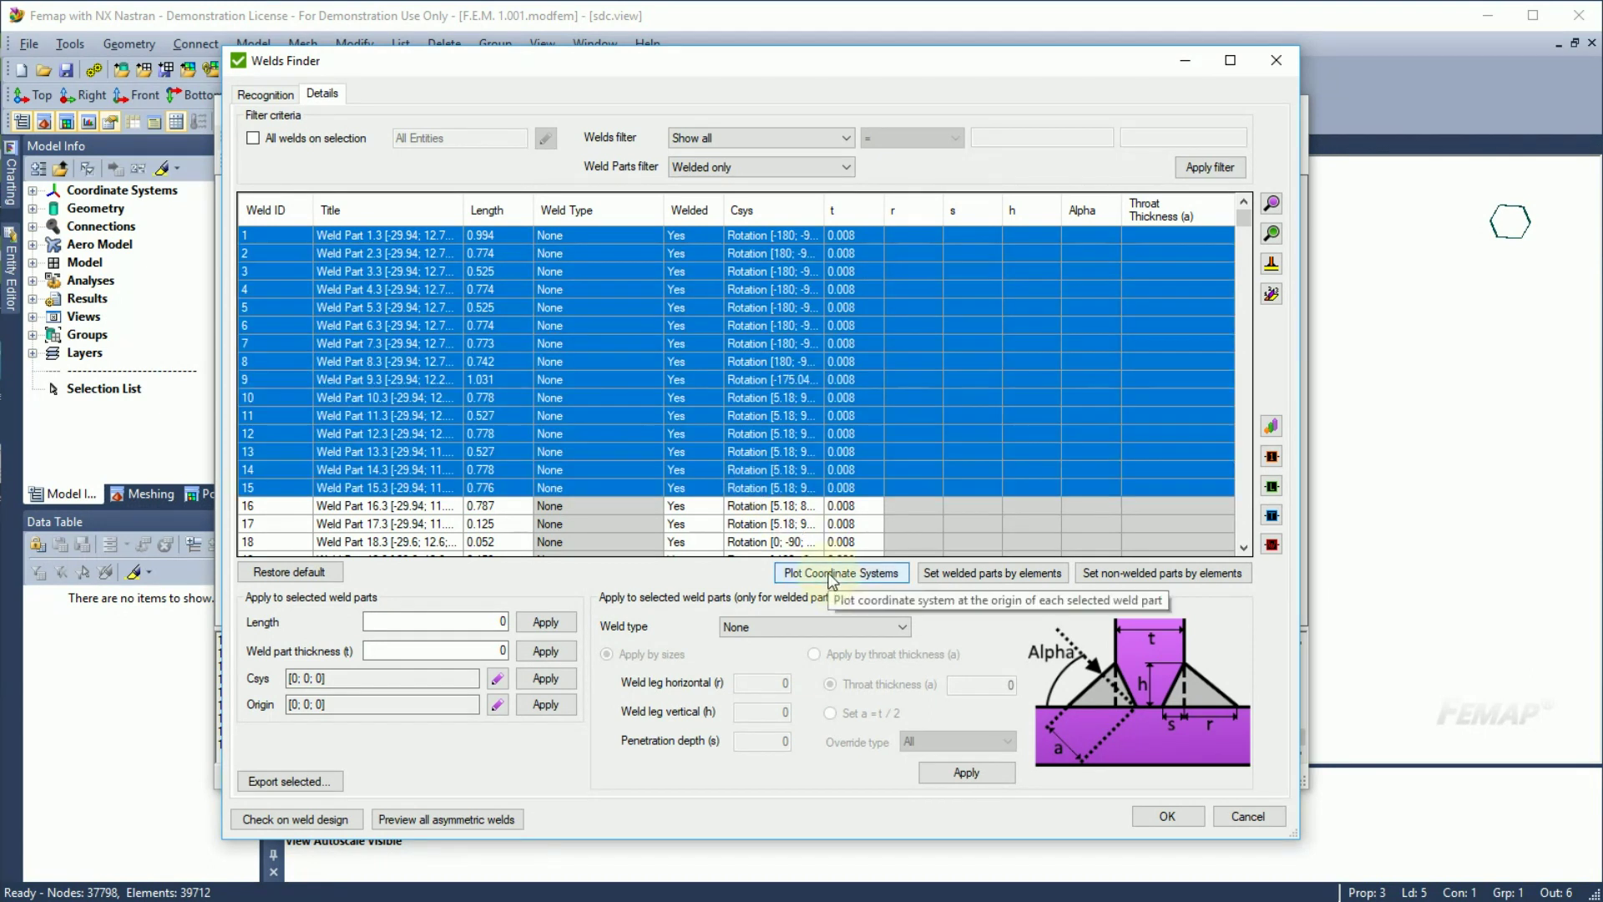
pyautogui.click(831, 575)
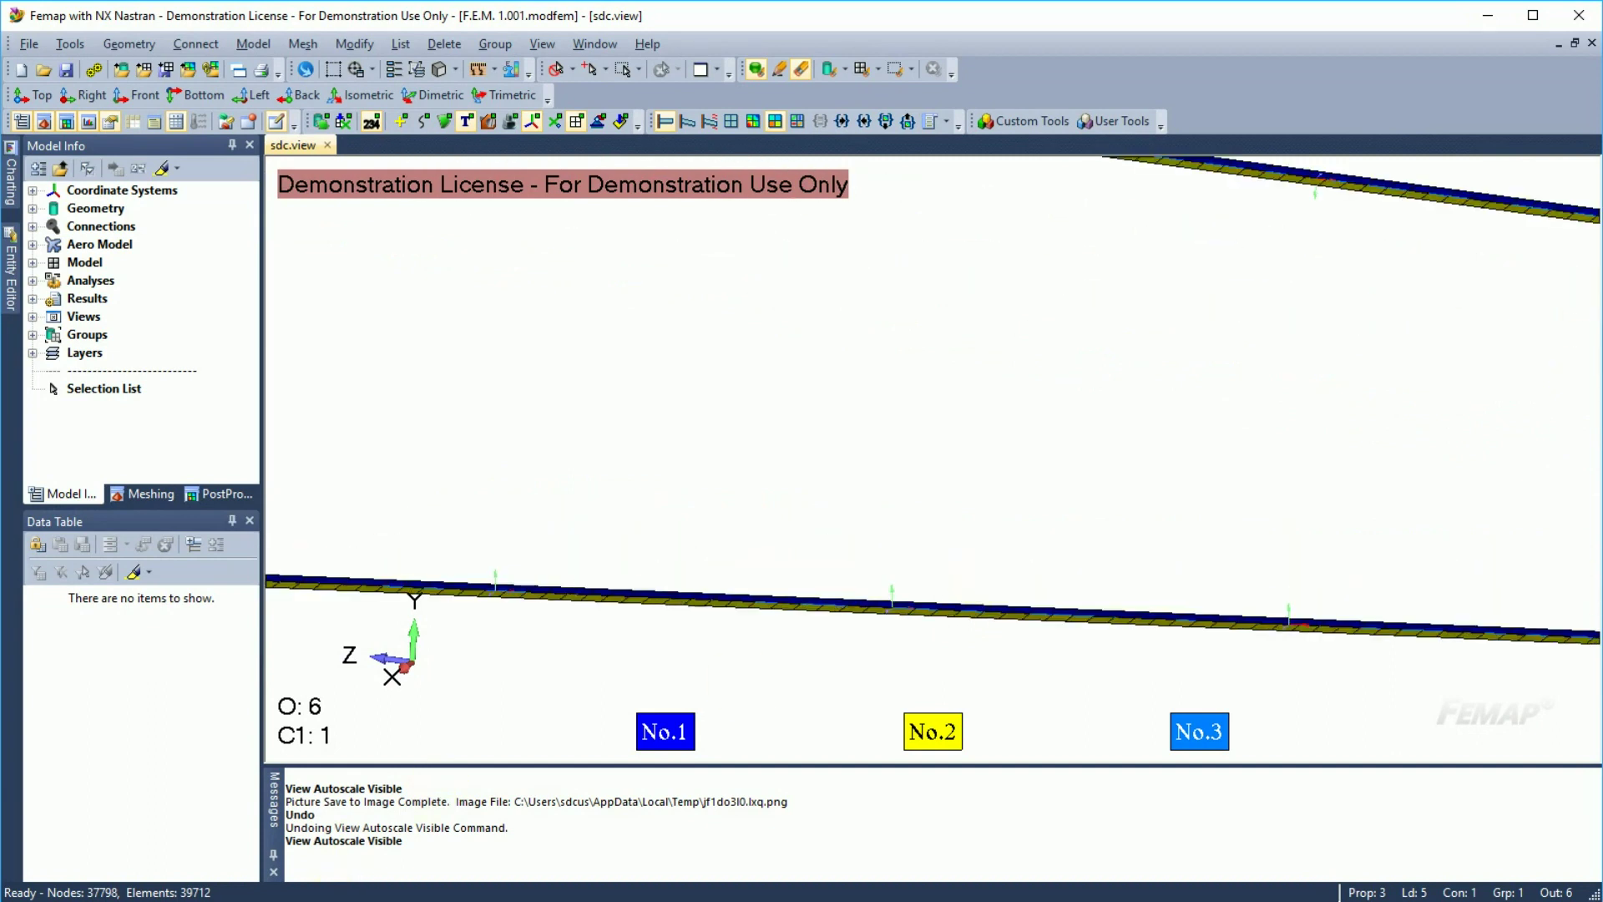
pyautogui.click(367, 867)
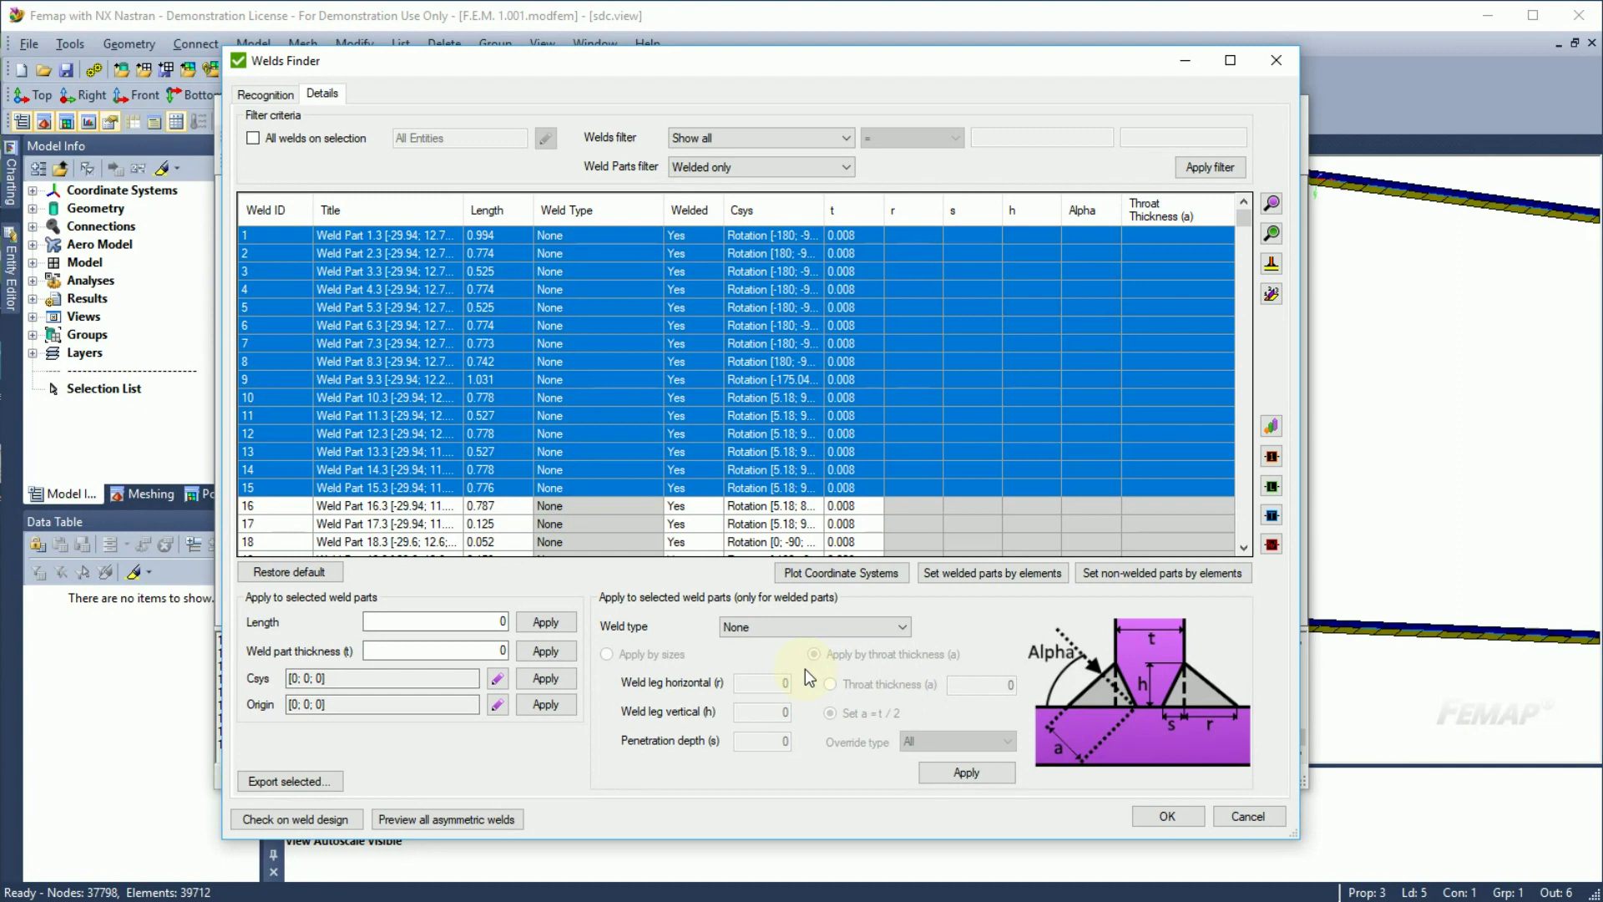
# Step: Try Double full and Double partial penetration as weld type, then reopen the list for Double fillet
pyautogui.click(798, 626)
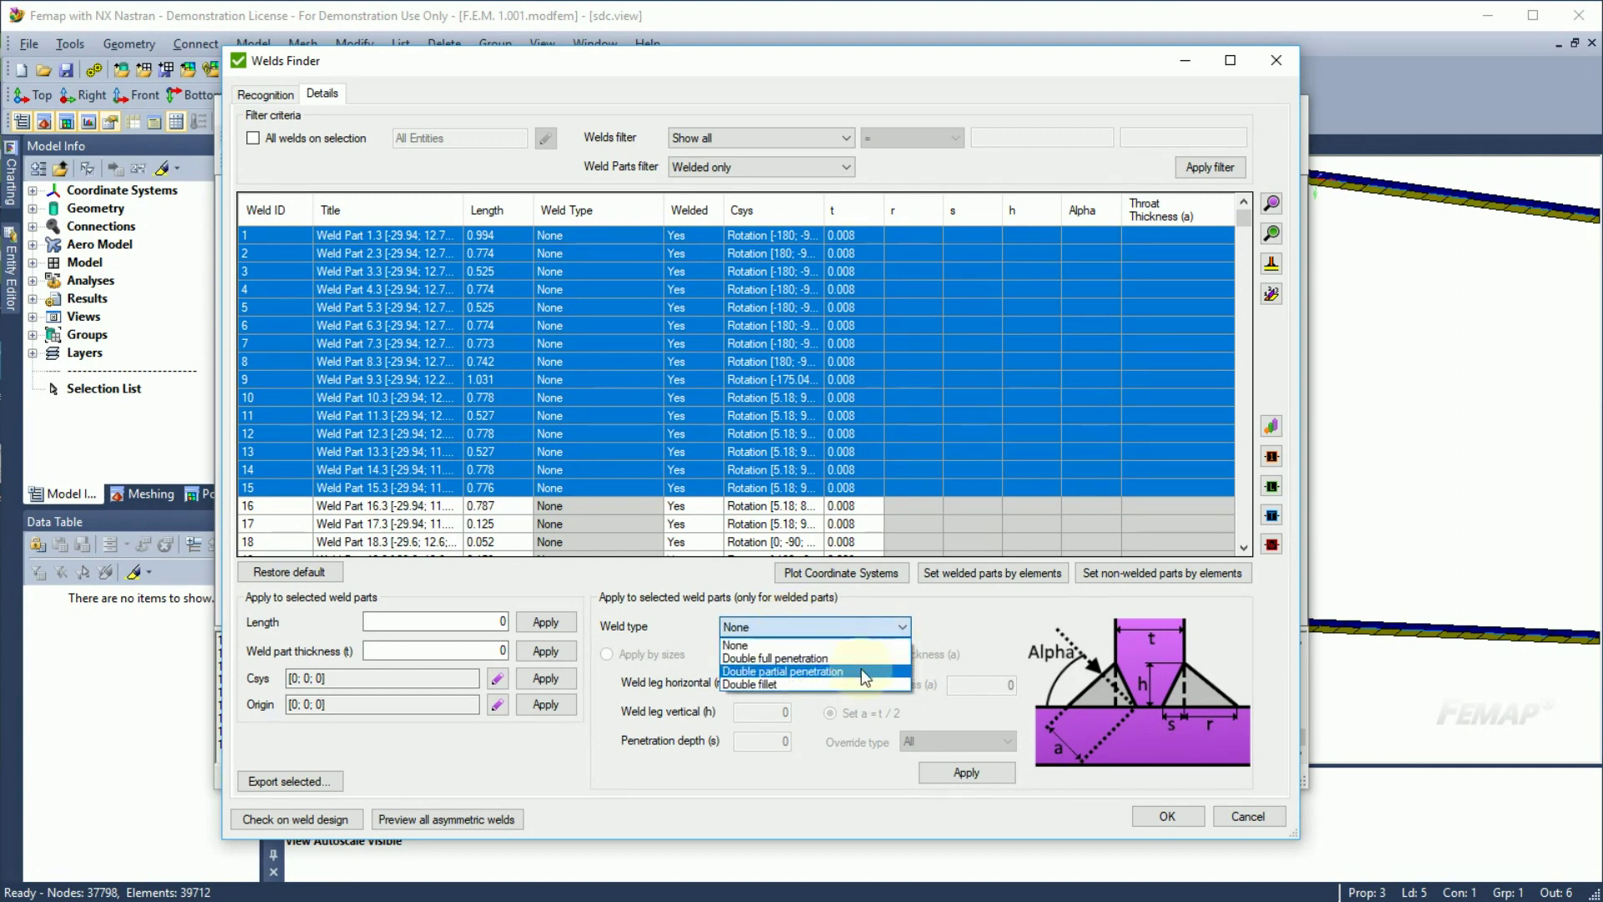
pyautogui.click(789, 659)
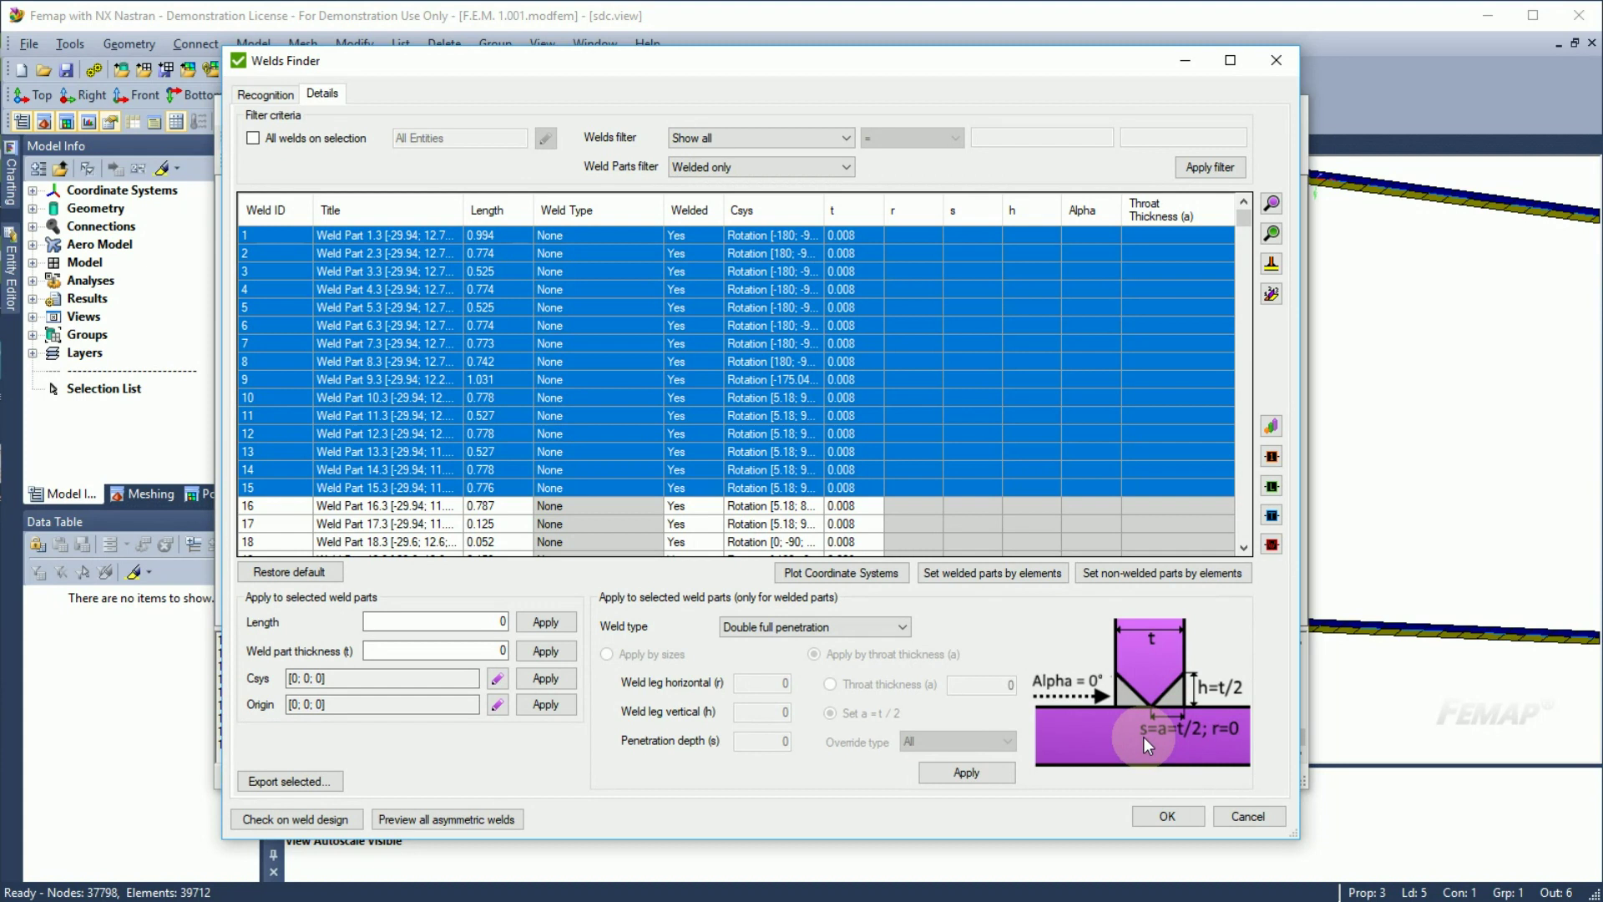
pyautogui.click(866, 628)
pyautogui.click(845, 666)
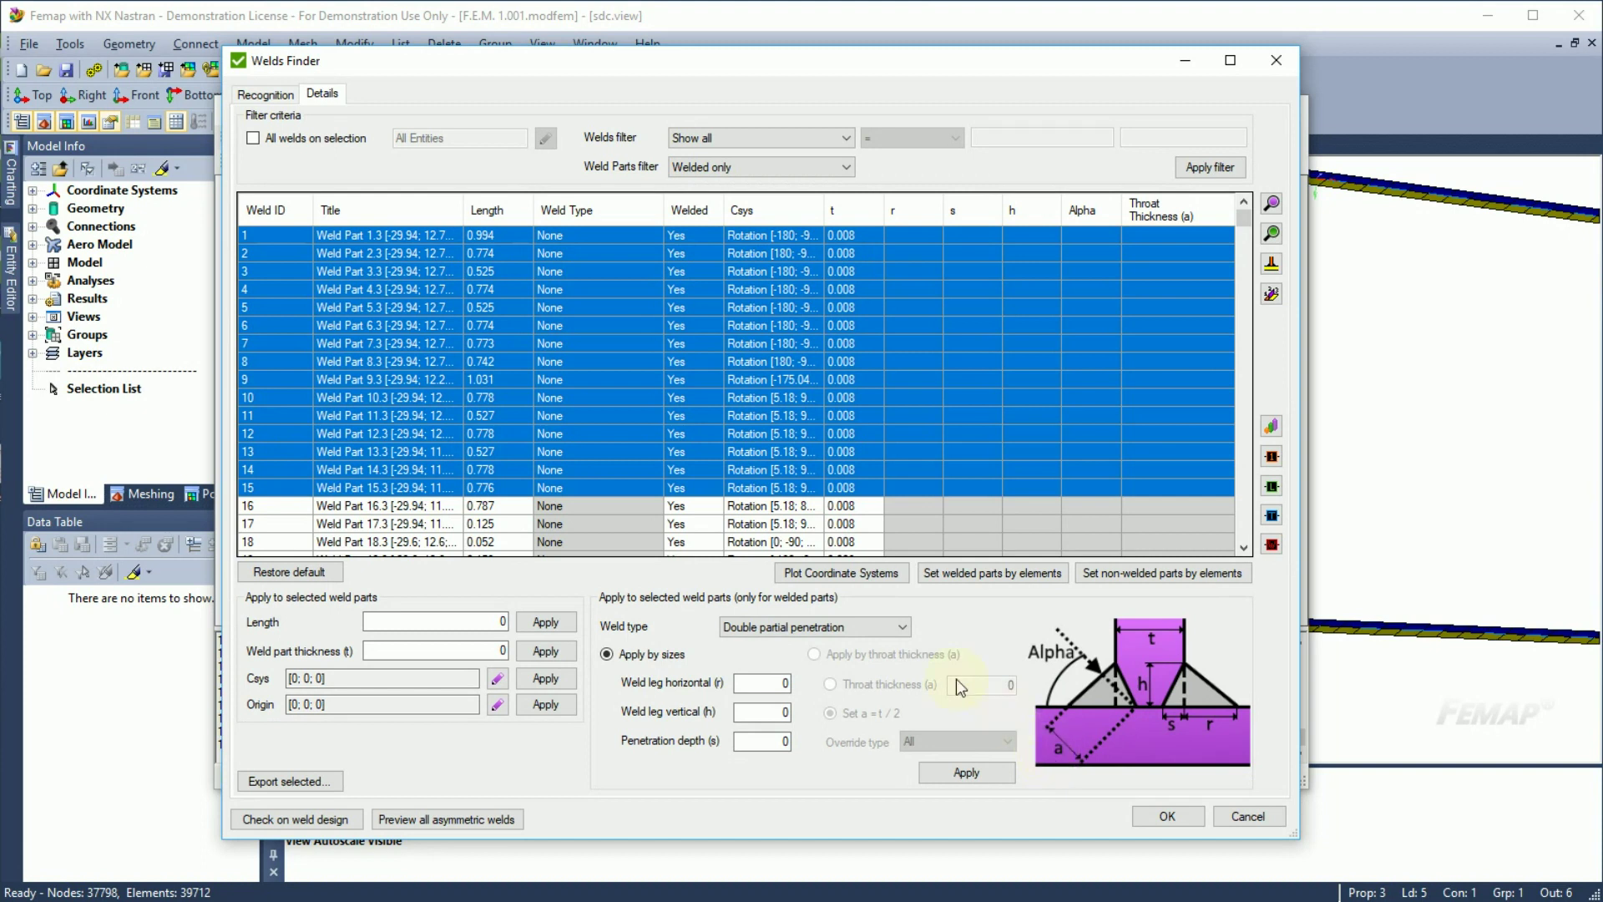
pyautogui.click(898, 626)
# Step: Set Double fillet welds to apply by throat thickness with a = t/2, override type All
pyautogui.click(860, 681)
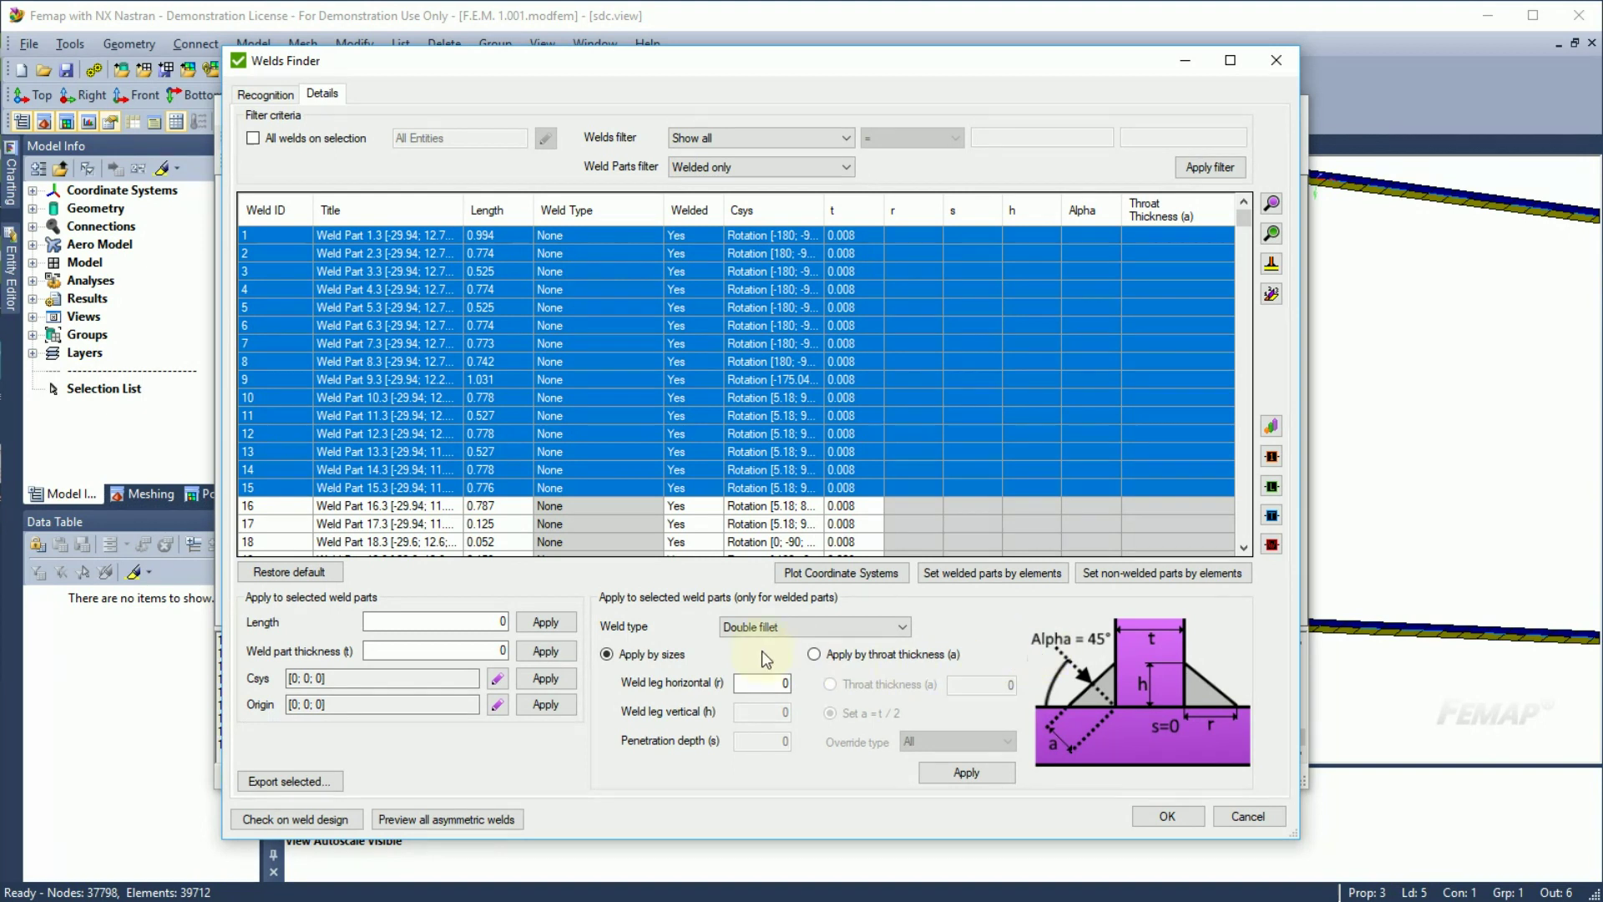
pyautogui.click(815, 656)
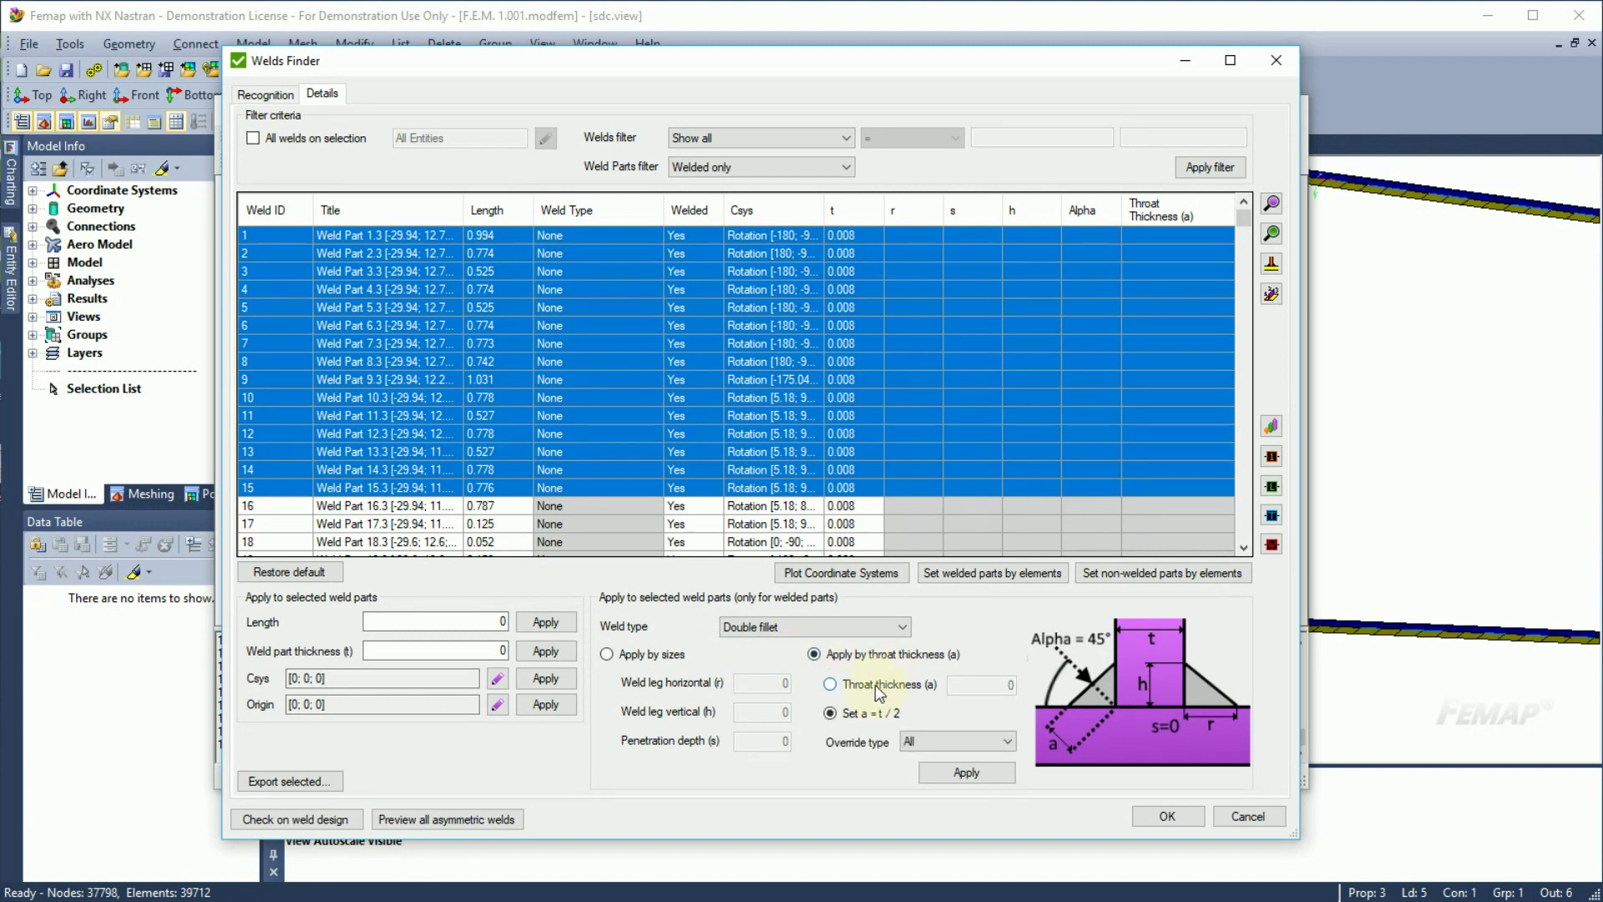
pyautogui.click(875, 684)
pyautogui.click(876, 715)
pyautogui.click(968, 743)
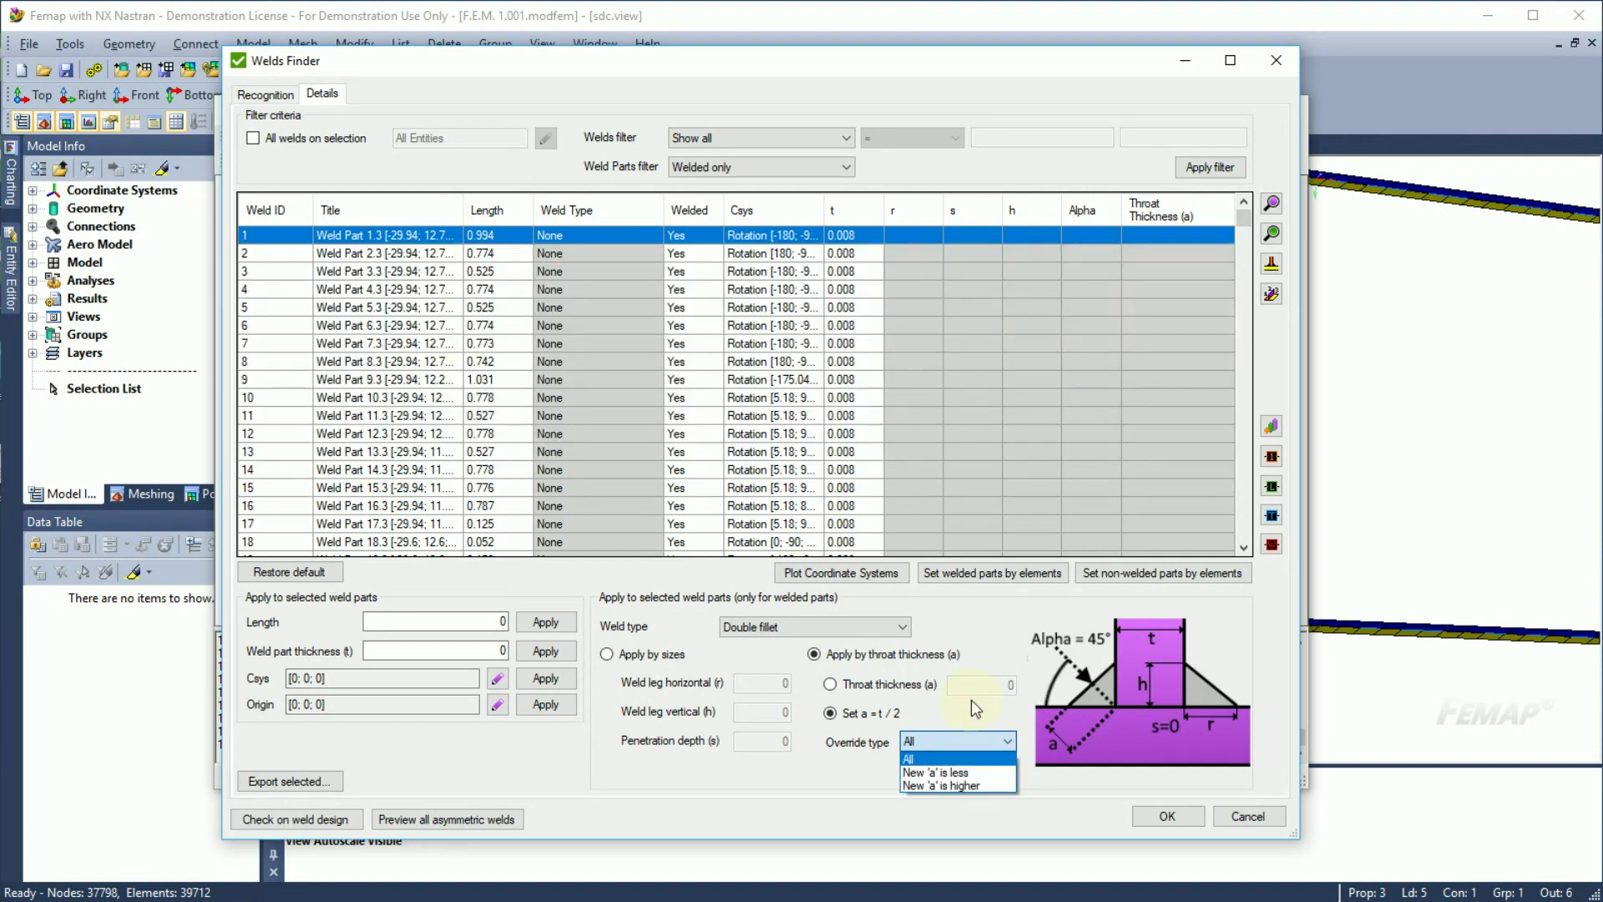
# Step: Select all weld parts and apply Double fillet with a = t/2 to all 452 of them
pyautogui.click(937, 377)
pyautogui.click(937, 377)
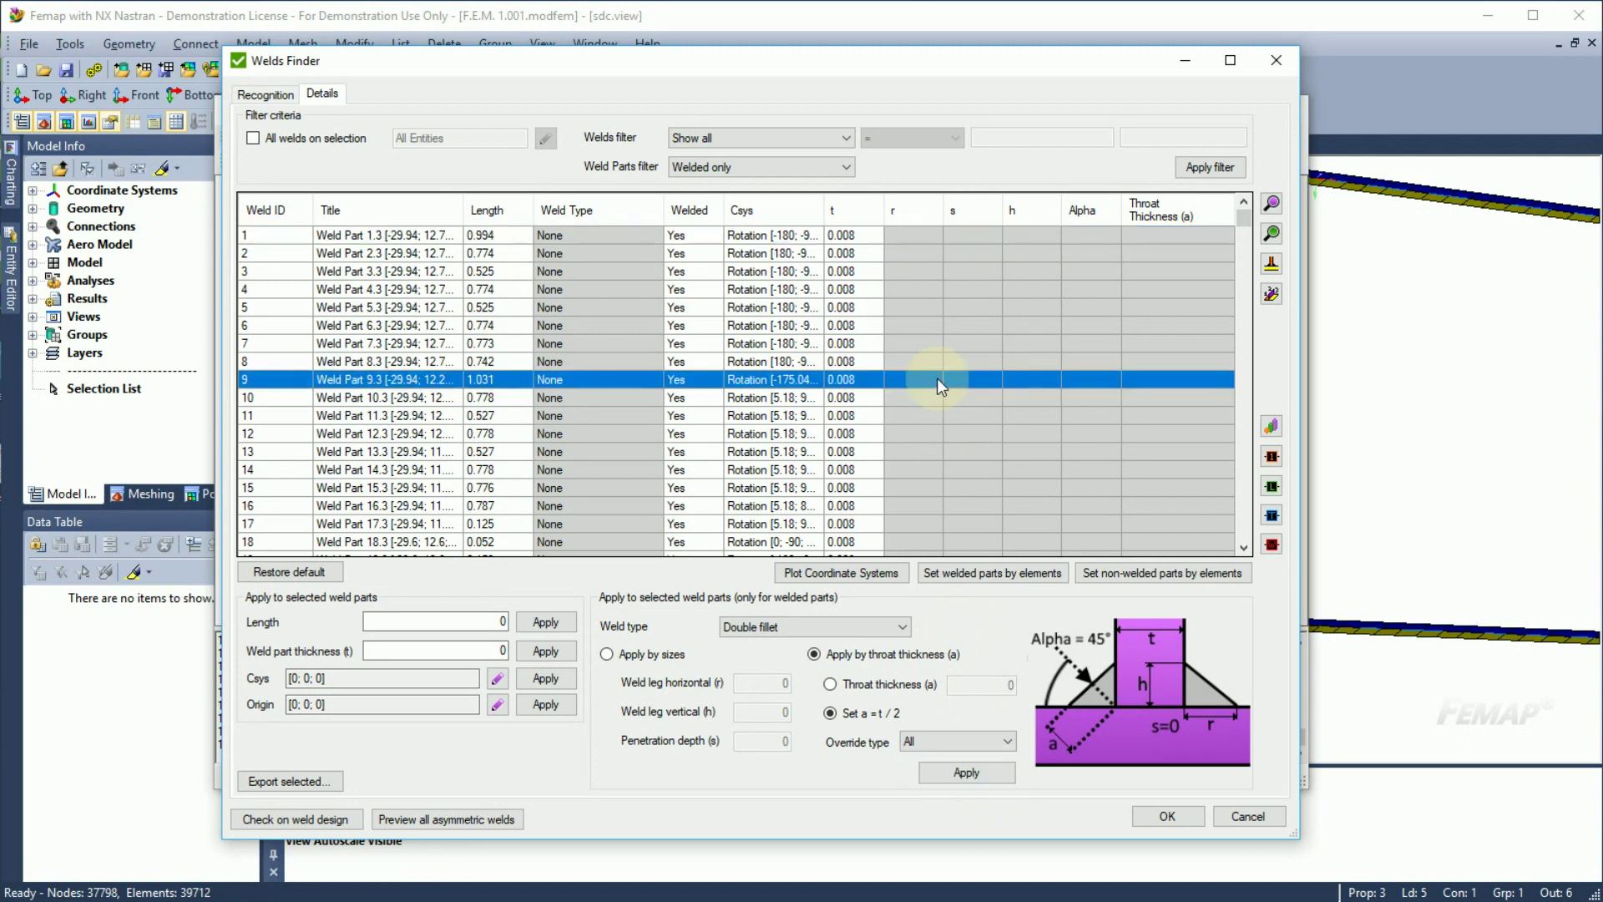
pyautogui.hotkey('ctrl', 'a')
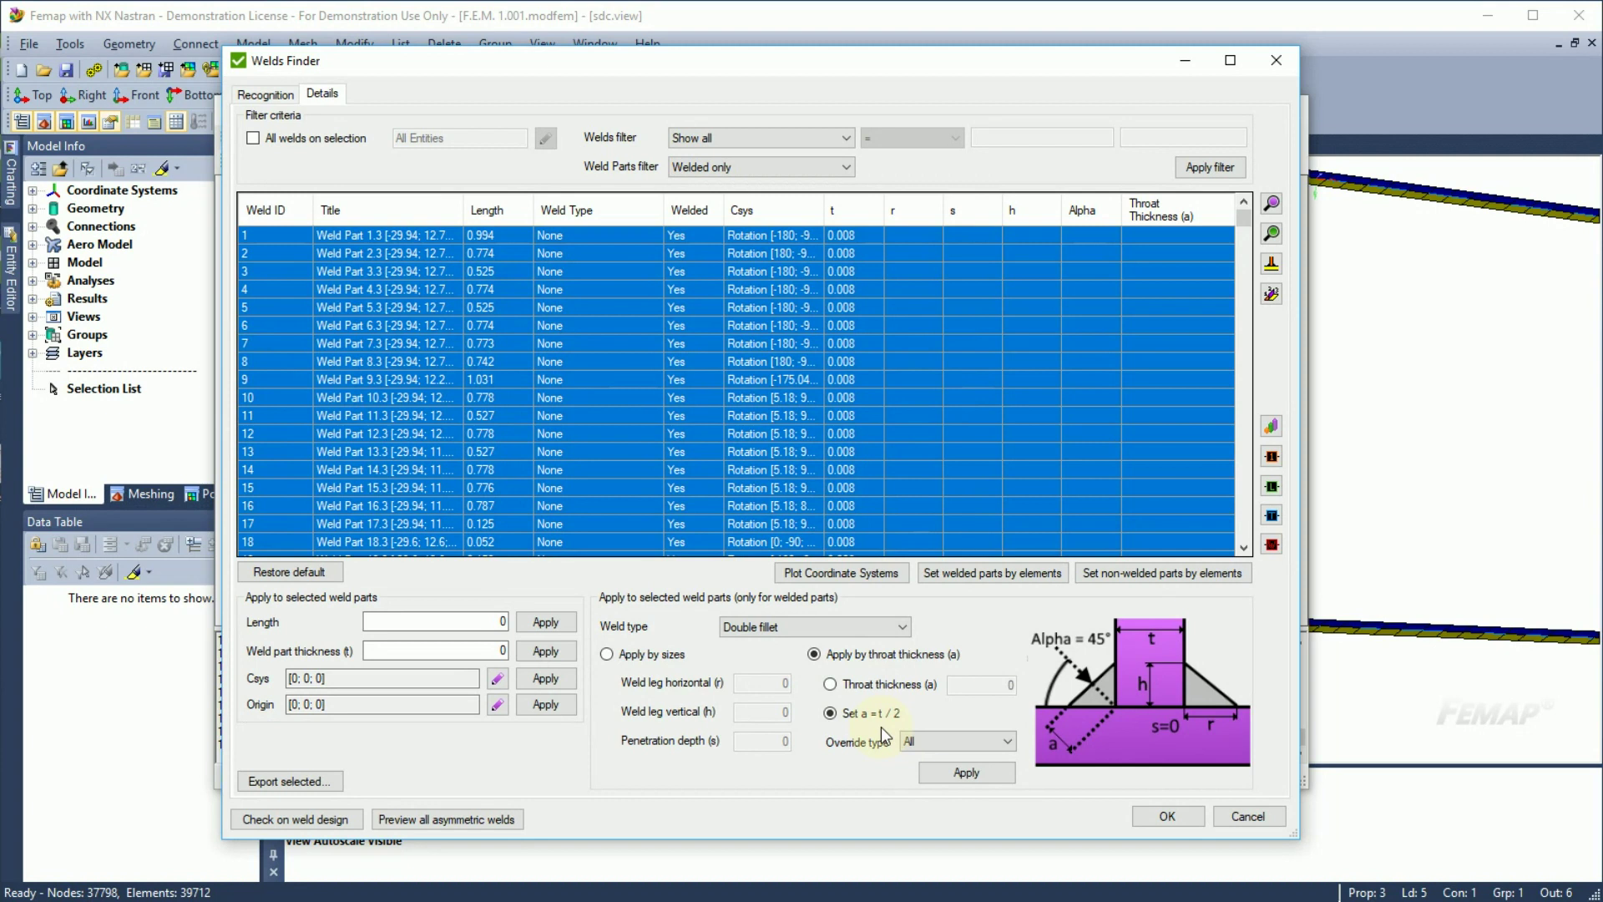
pyautogui.click(962, 771)
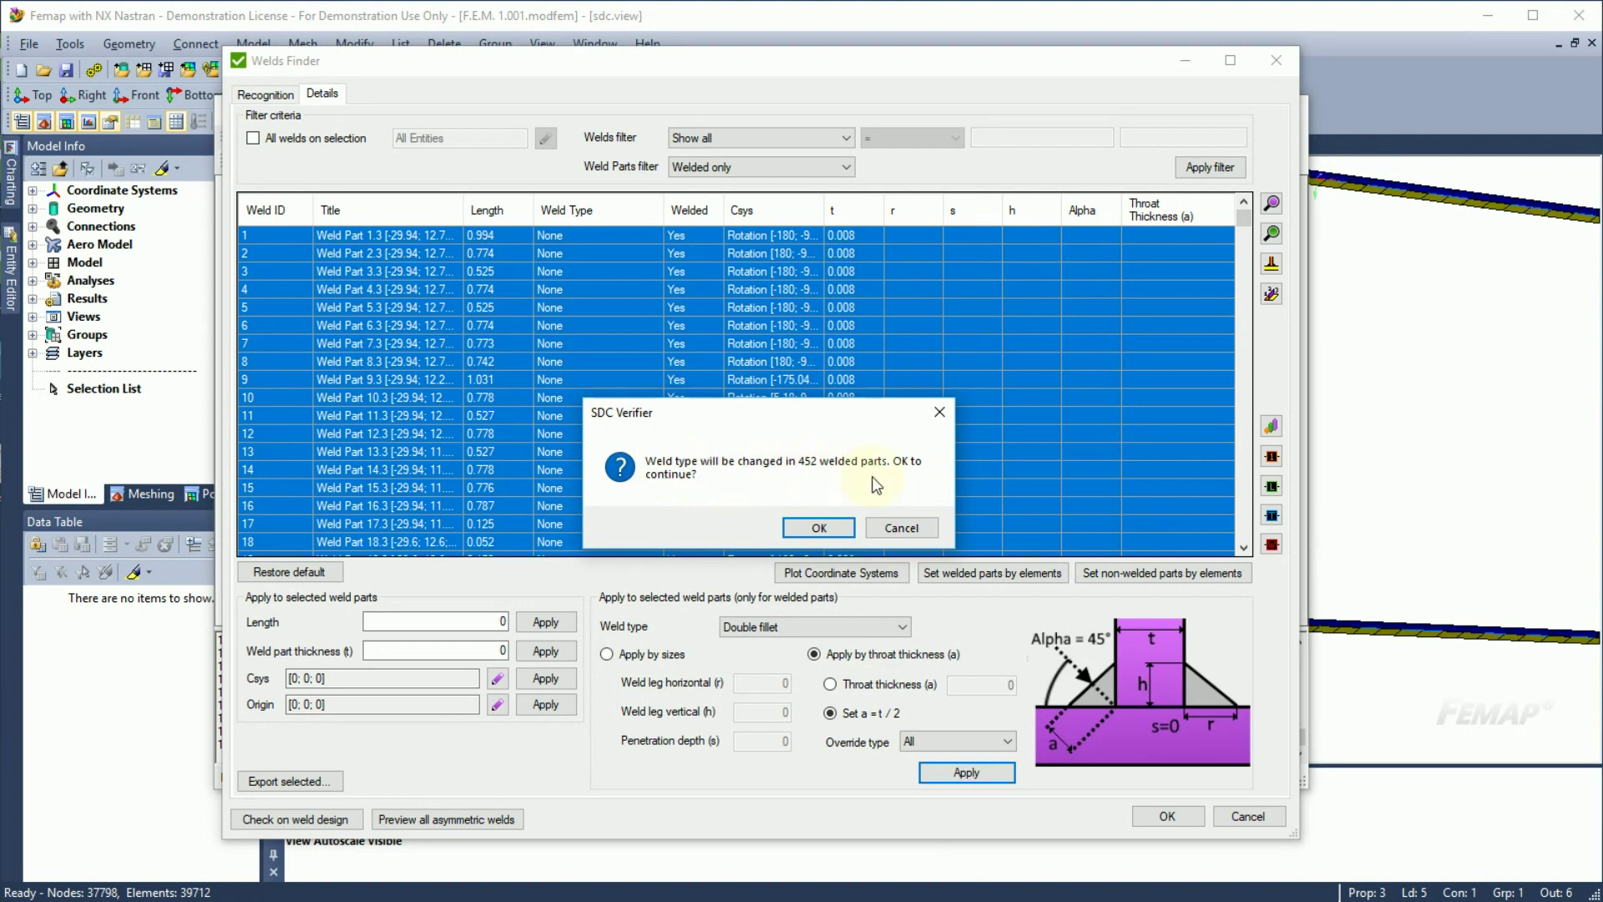
pyautogui.click(832, 524)
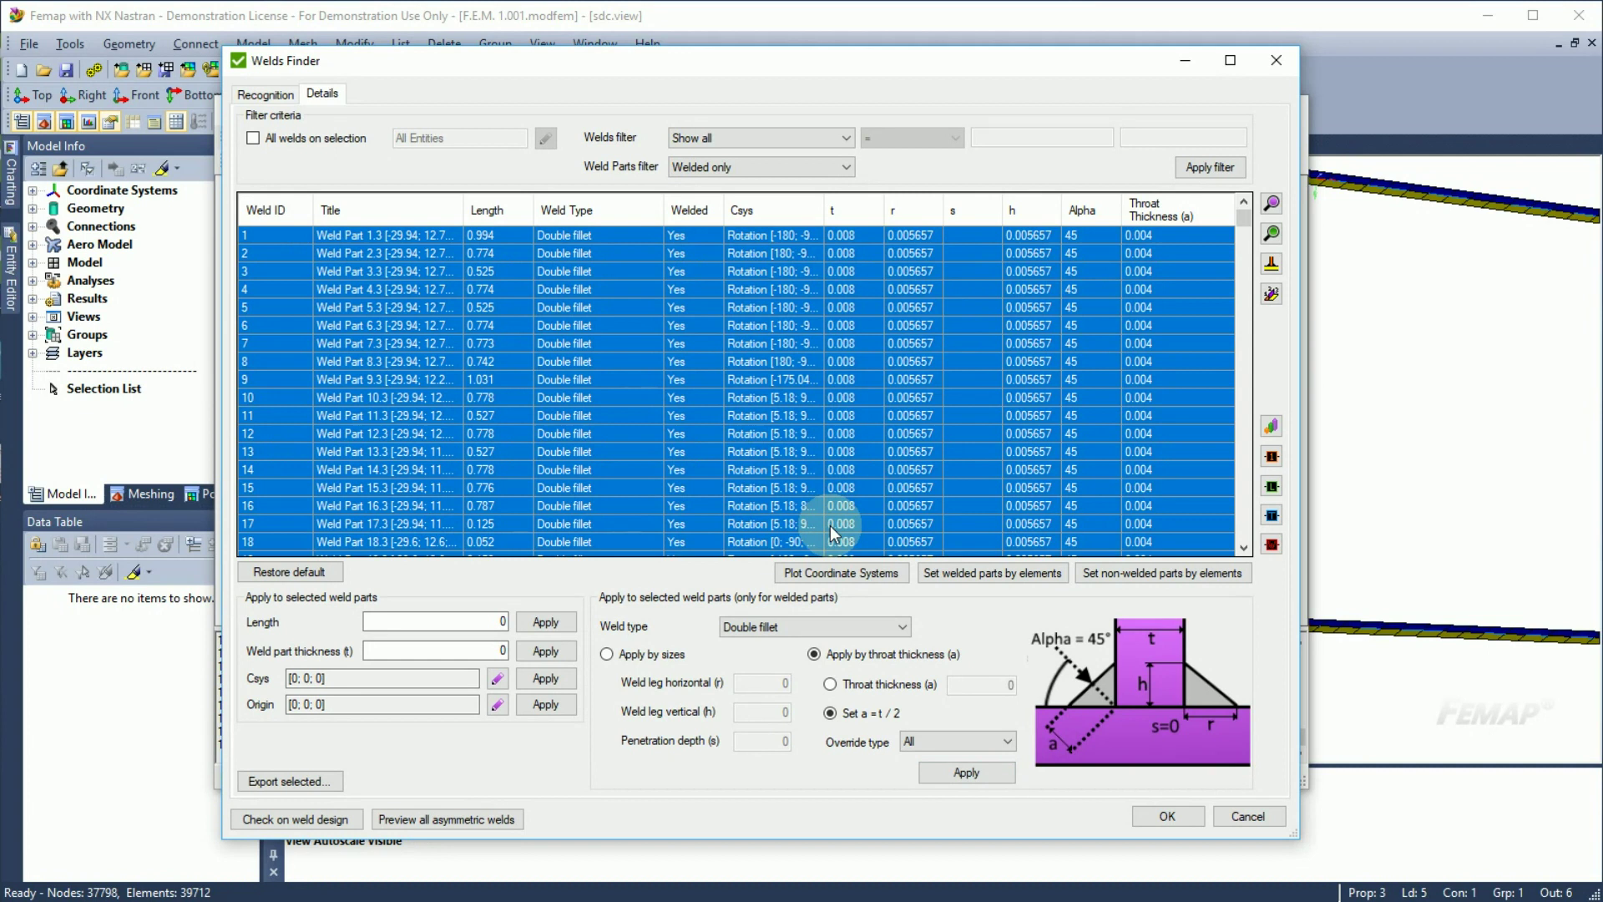
# Step: Plot the weld parts with throat values on an angled, zoomed boom view, then restore Welds Finder
pyautogui.click(1272, 516)
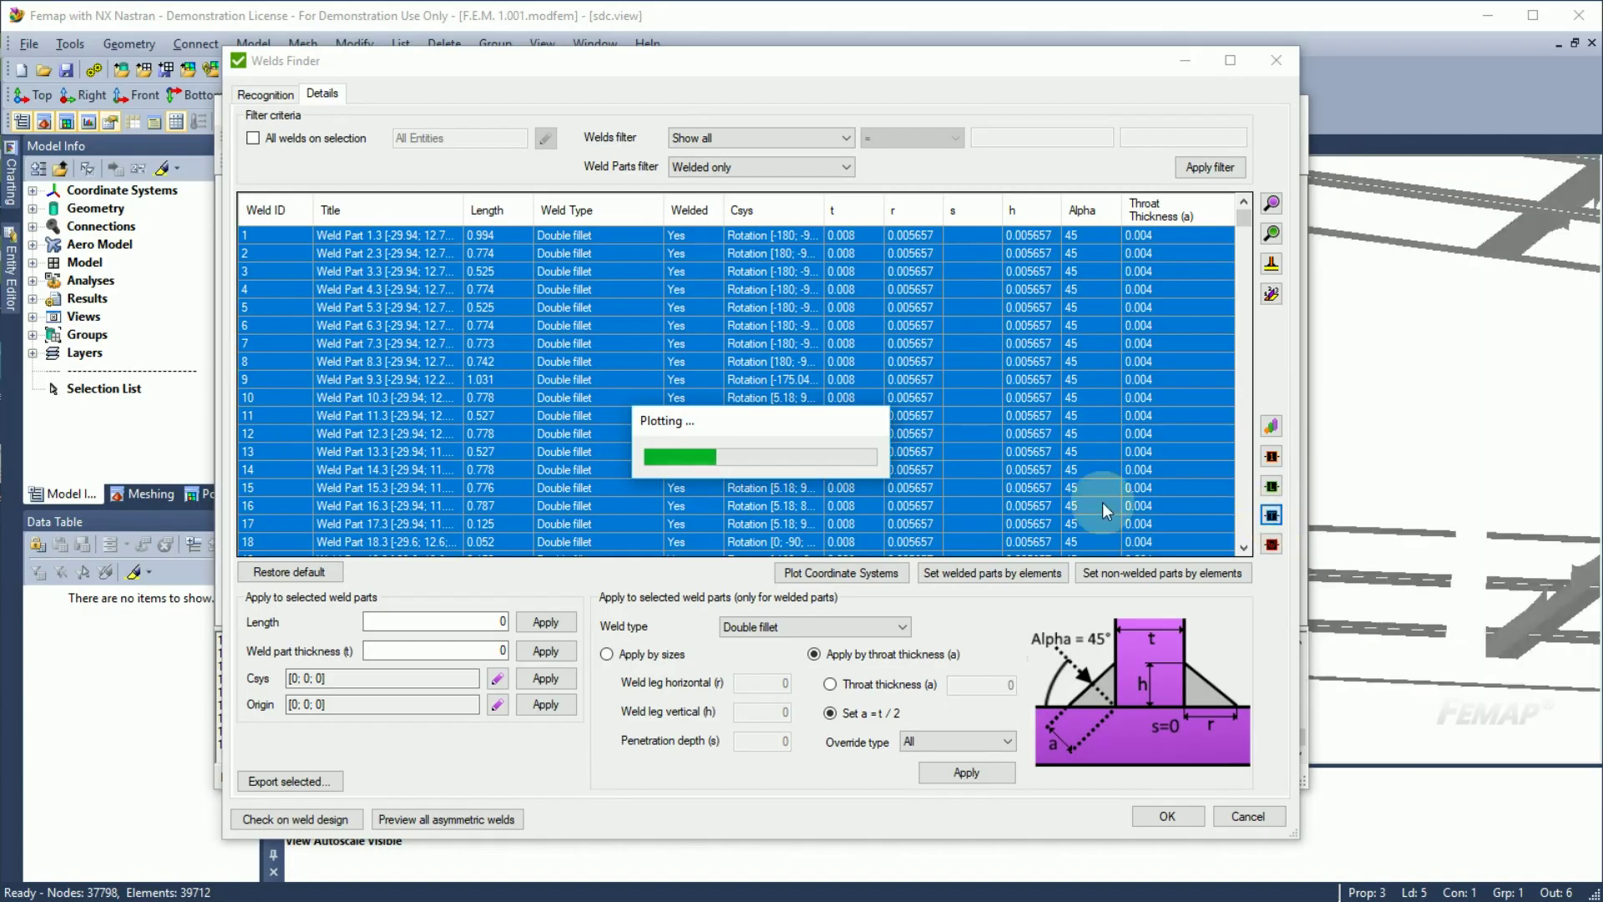
pyautogui.scroll(-3, 1102, 503)
pyautogui.scroll(-5, 1085, 498)
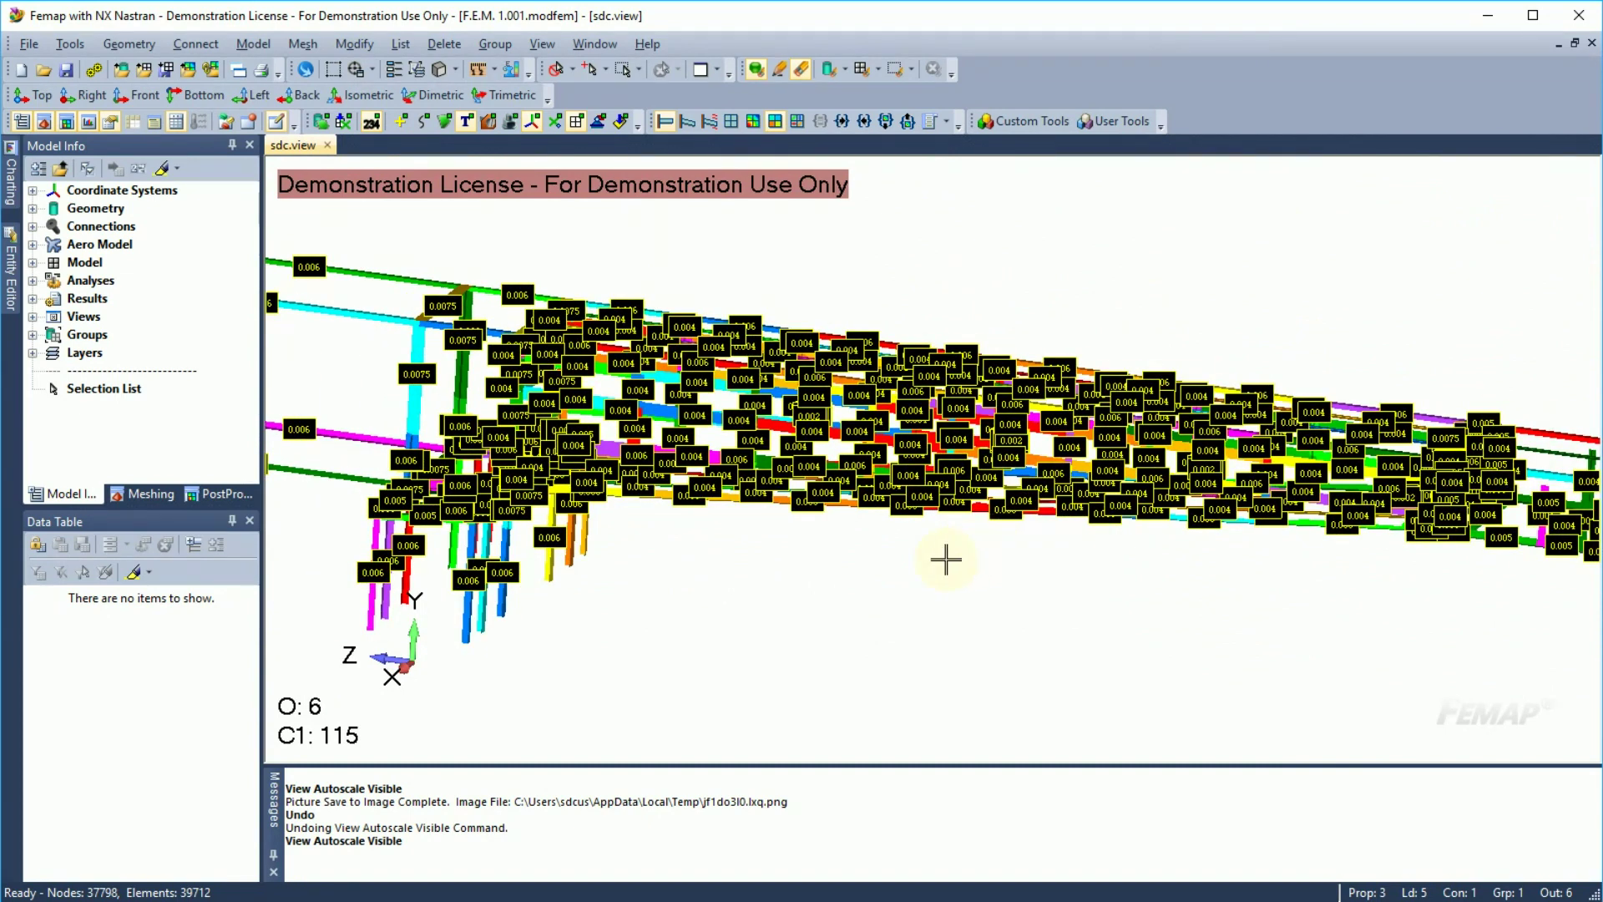
pyautogui.moveTo(944, 559); pyautogui.dragTo(921, 580, button='middle')
pyautogui.scroll(-5, 921, 581)
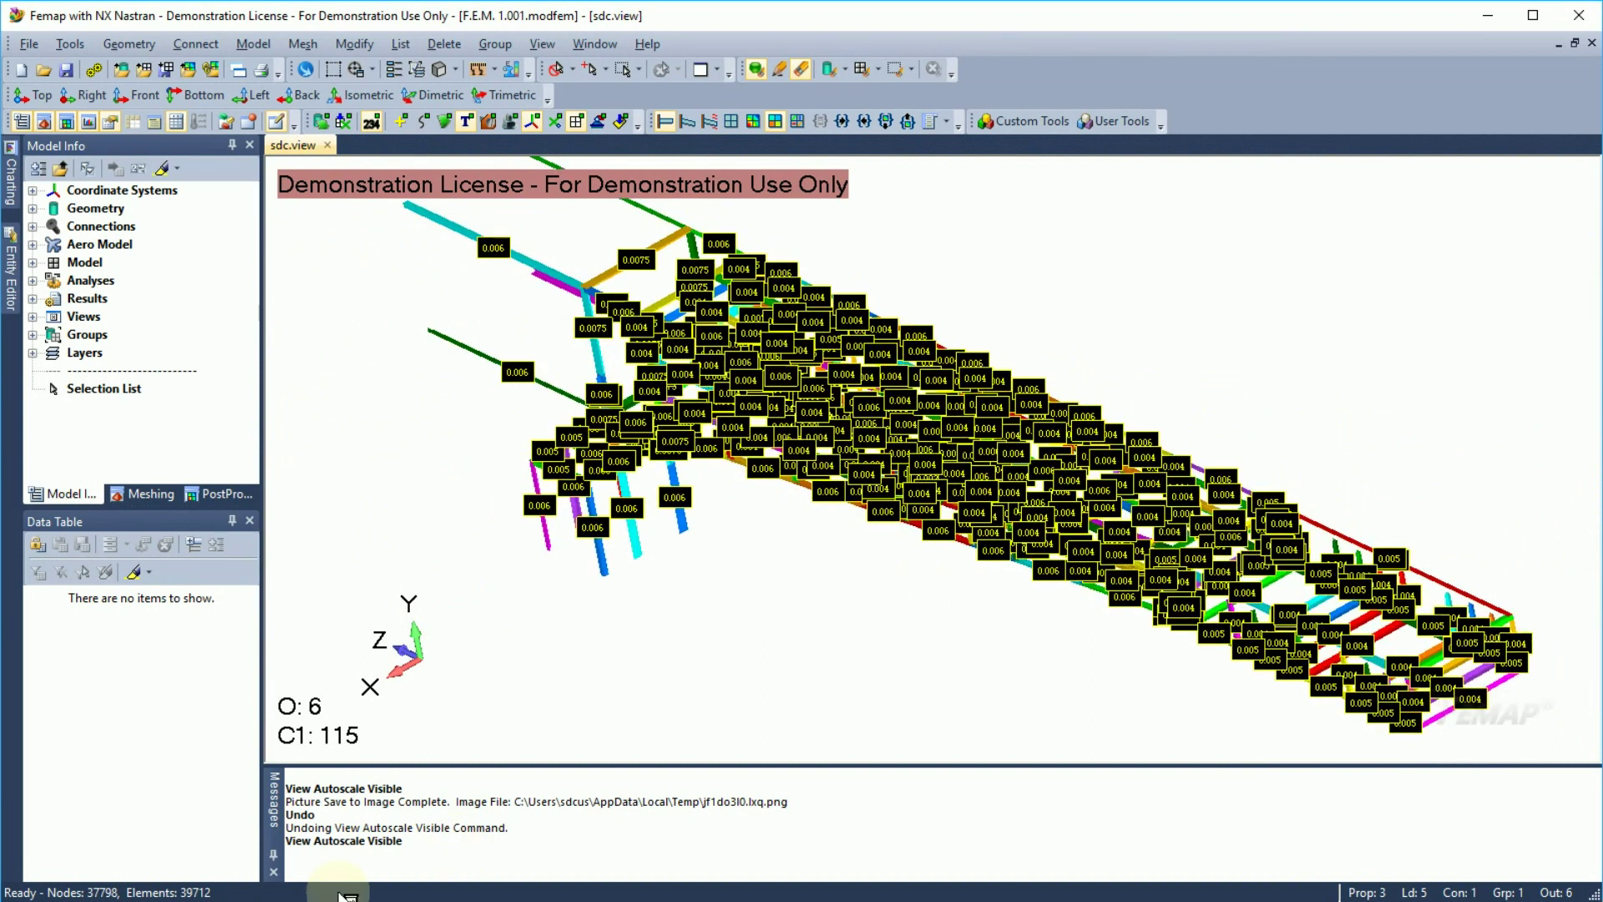
pyautogui.click(355, 868)
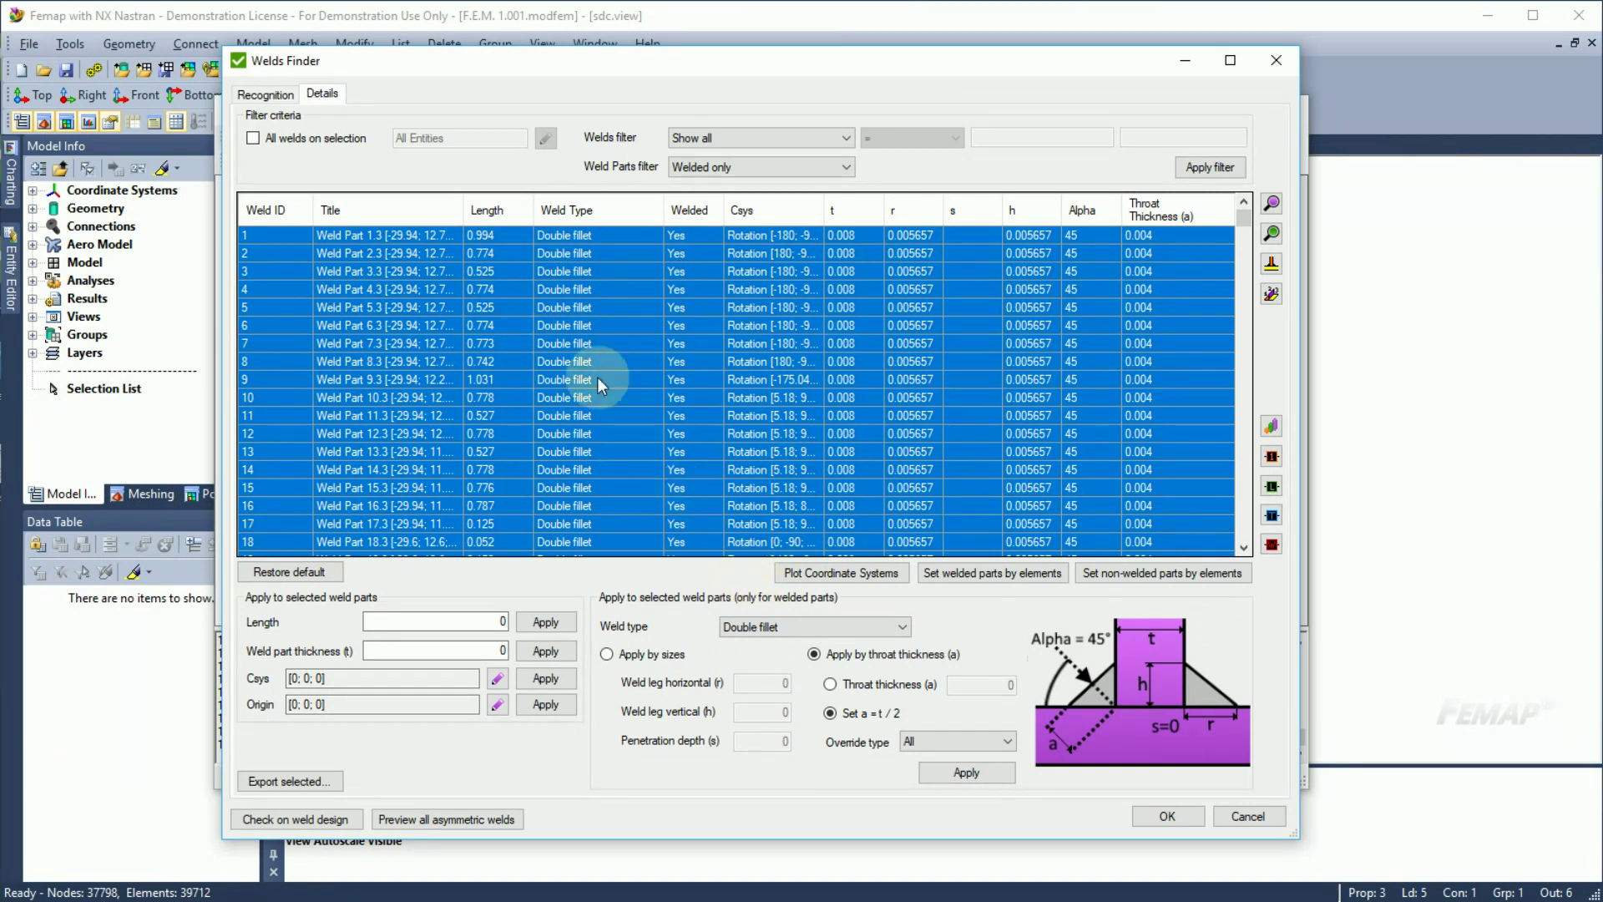
# Step: Enter t = 0.07 and throat thickness 0.003 for weld part 1
pyautogui.click(505, 235)
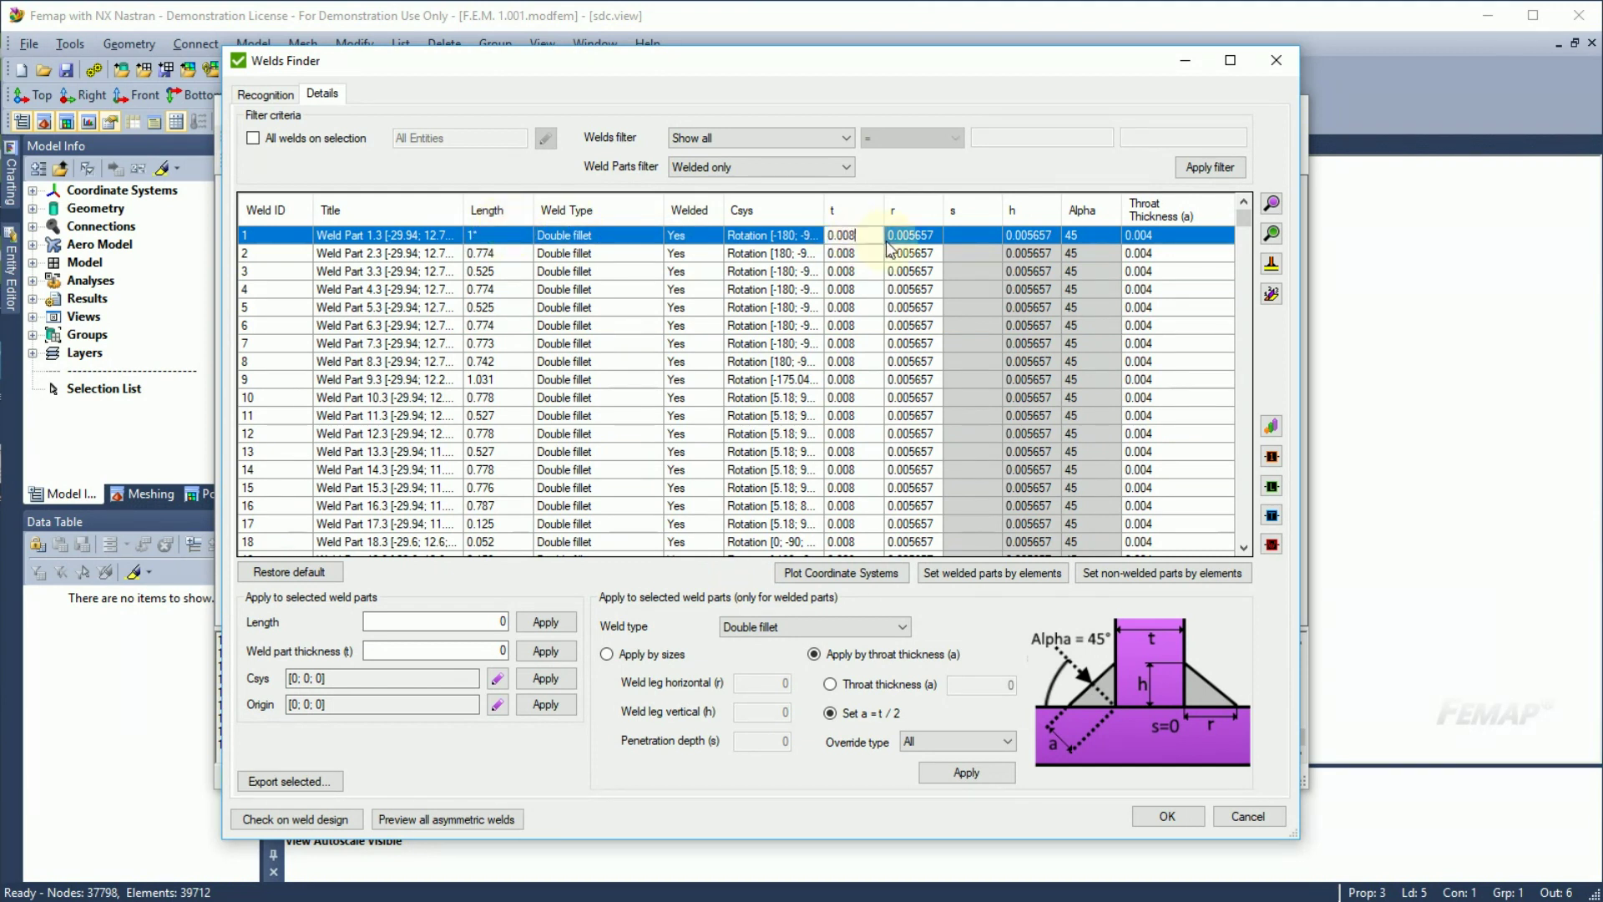
pyautogui.write('0.07')
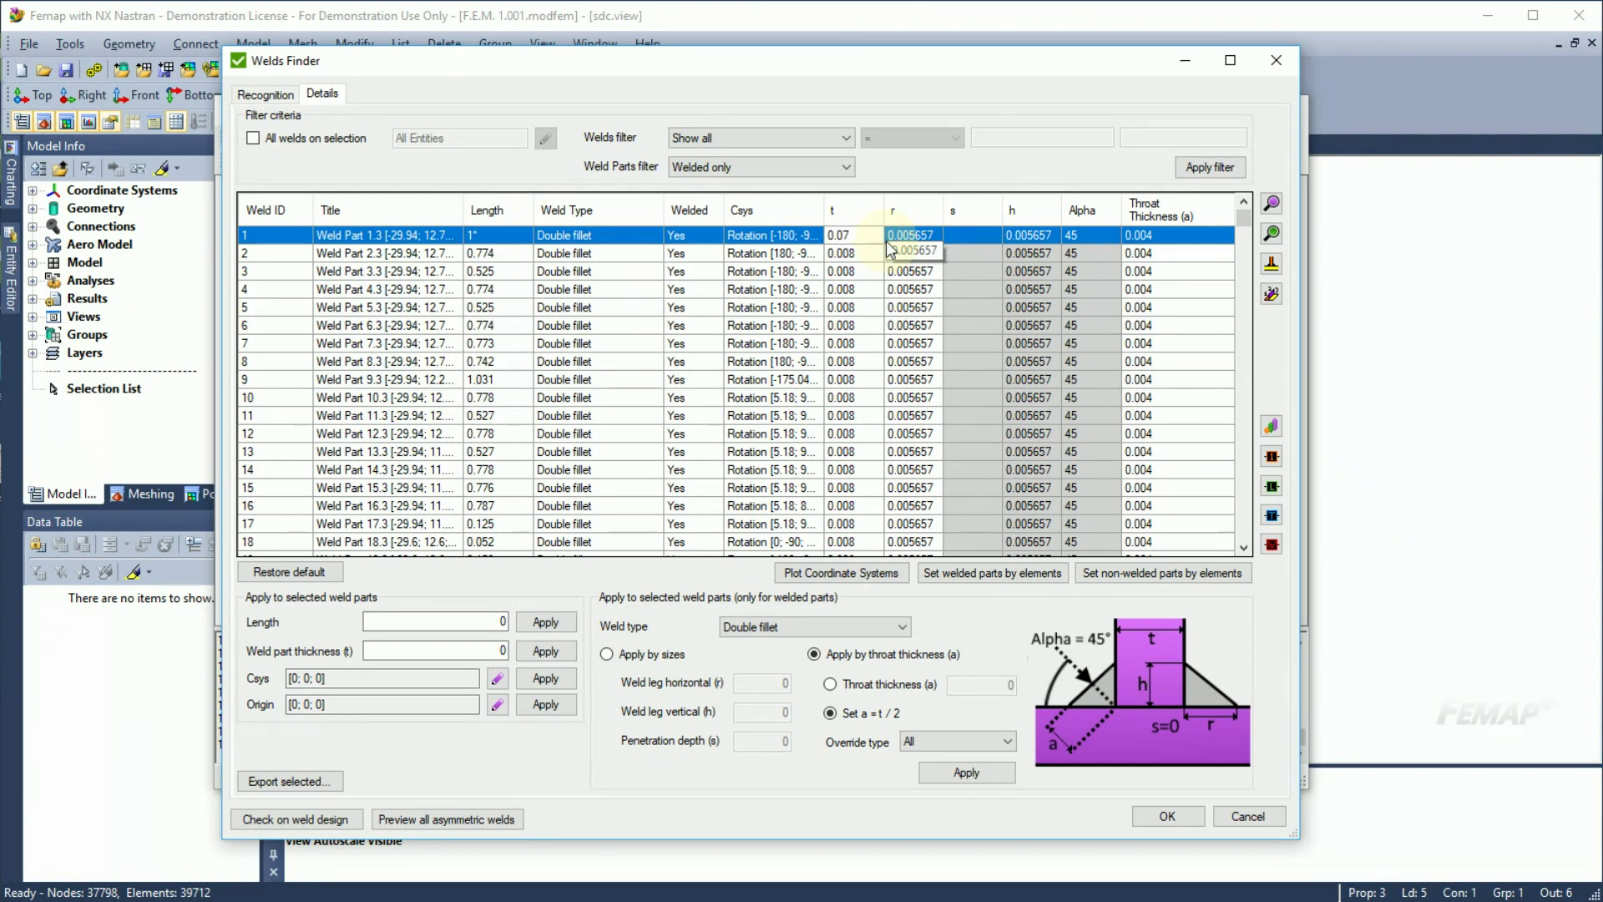
pyautogui.click(889, 246)
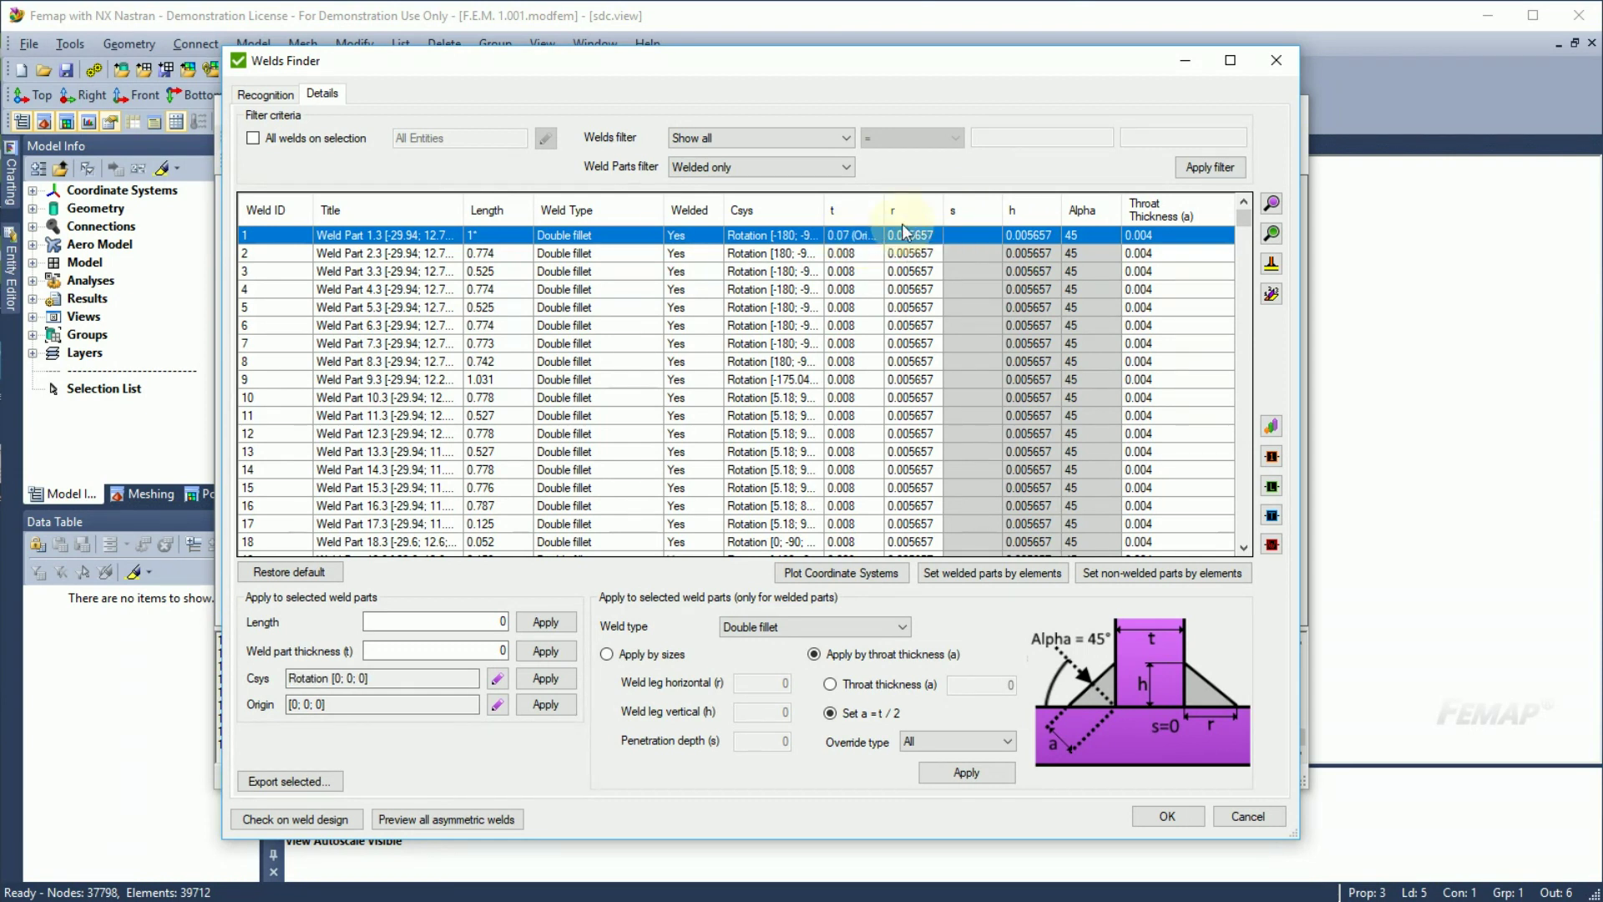
pyautogui.click(1125, 230)
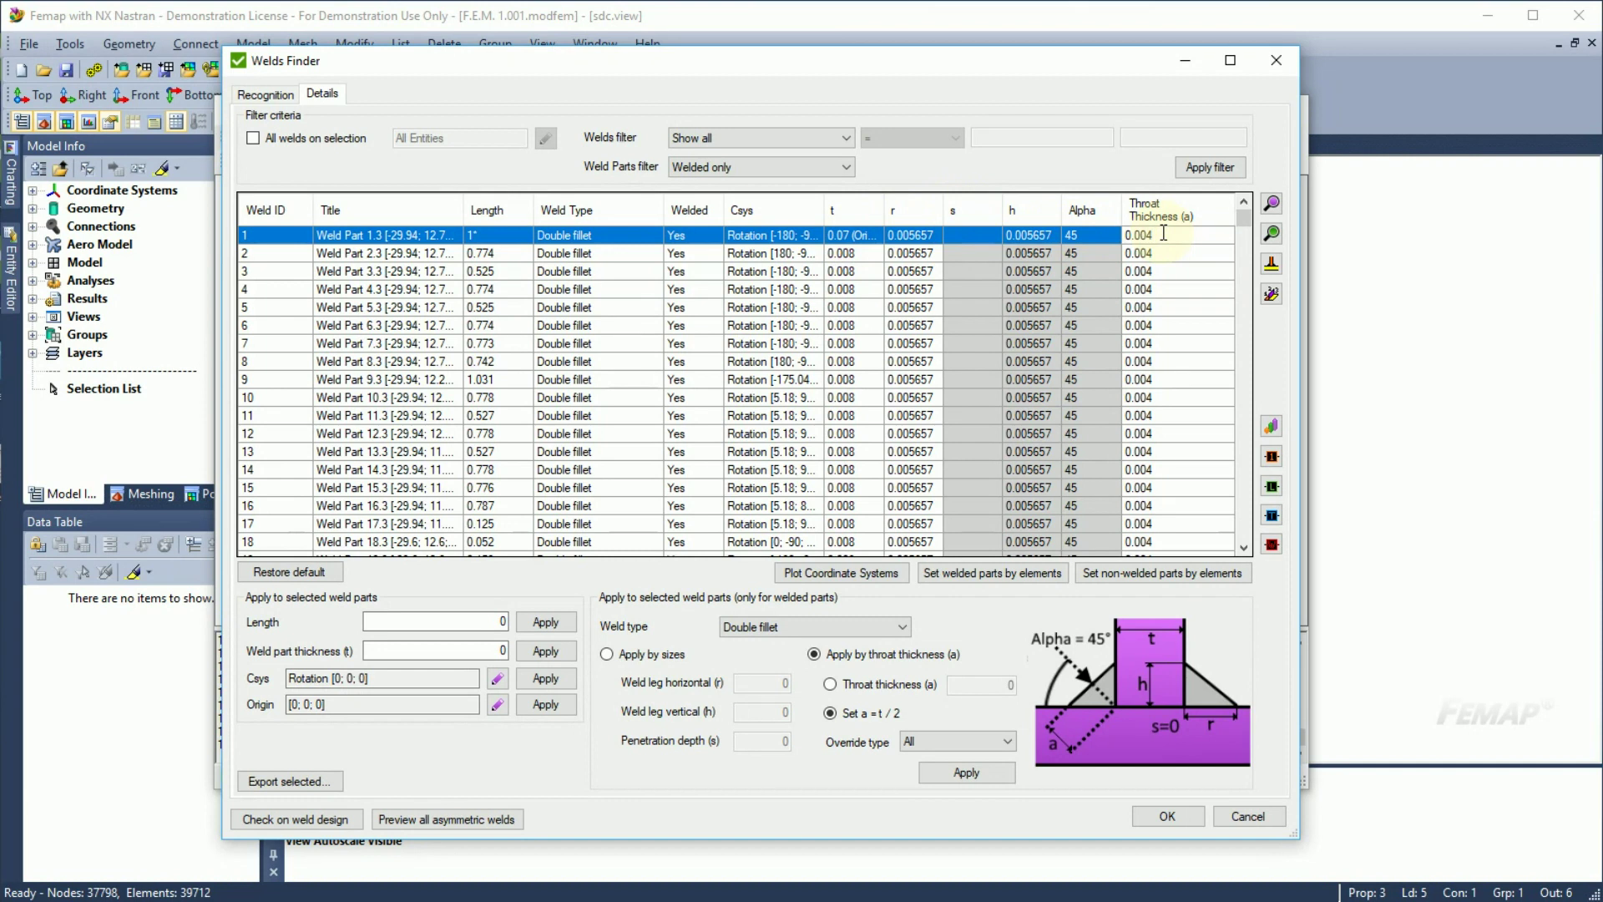
pyautogui.press('BackSpace')
pyautogui.write('3')
pyautogui.press('Return')
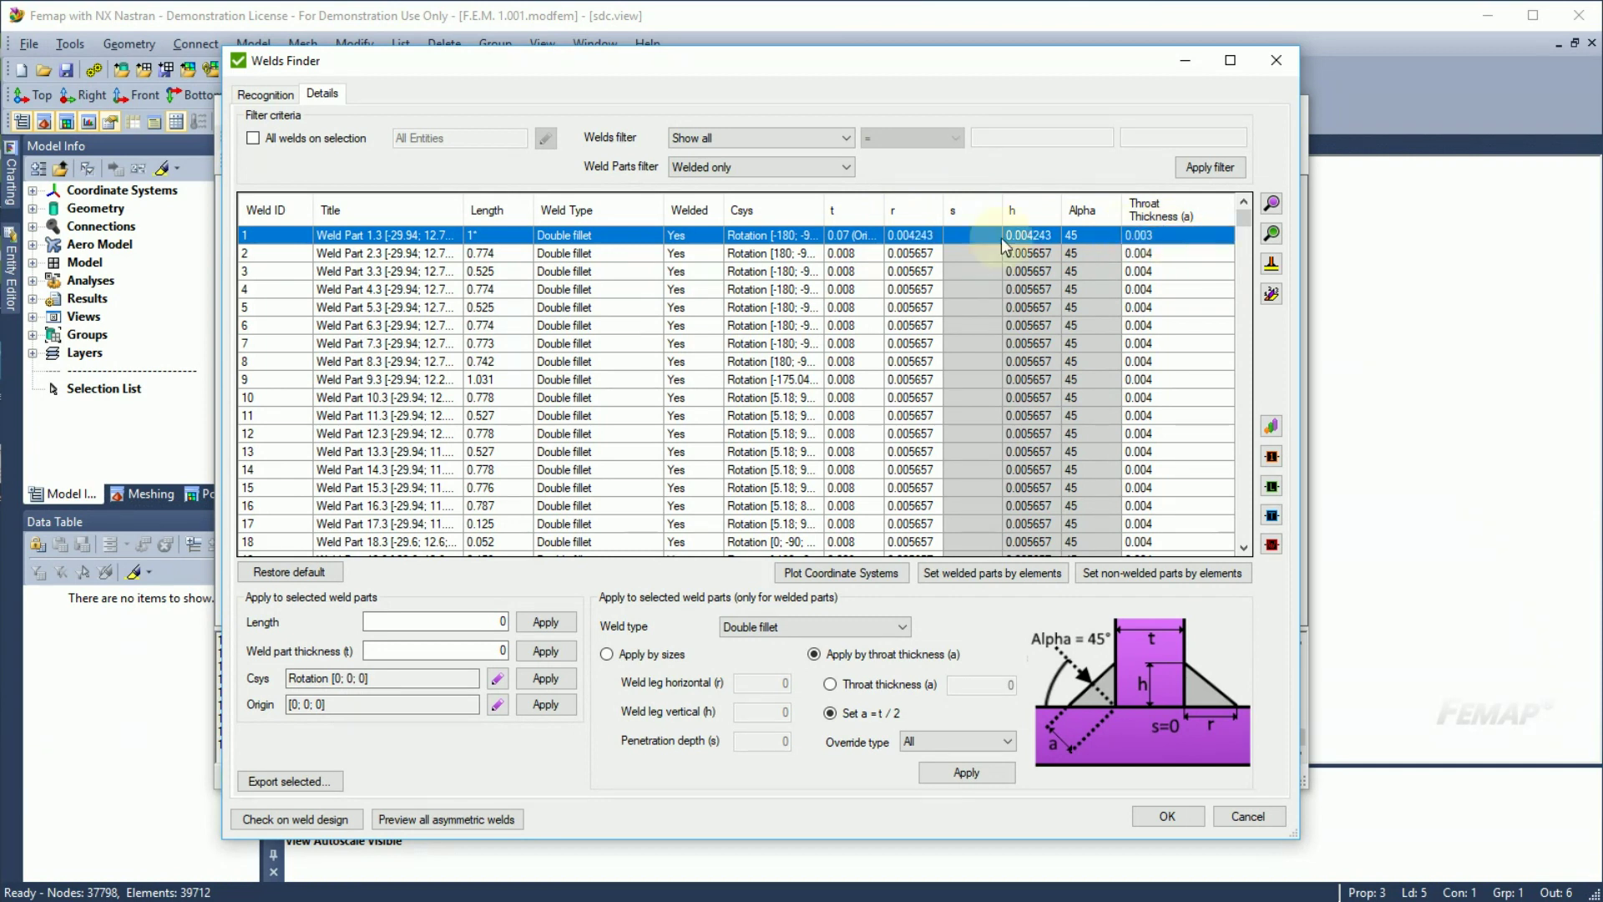
# Step: Set weld part 1's leg size r to 0.005657
pyautogui.click(915, 235)
pyautogui.moveTo(909, 236); pyautogui.dragTo(938, 242)
pyautogui.write('6')
pyautogui.press('BackSpace')
pyautogui.write('5657')
pyautogui.press('Return')
# Step: Restore weld part 1's defaults (length 0.994, t 0.008) and reapply Double fillet a = t/2
pyautogui.click(297, 575)
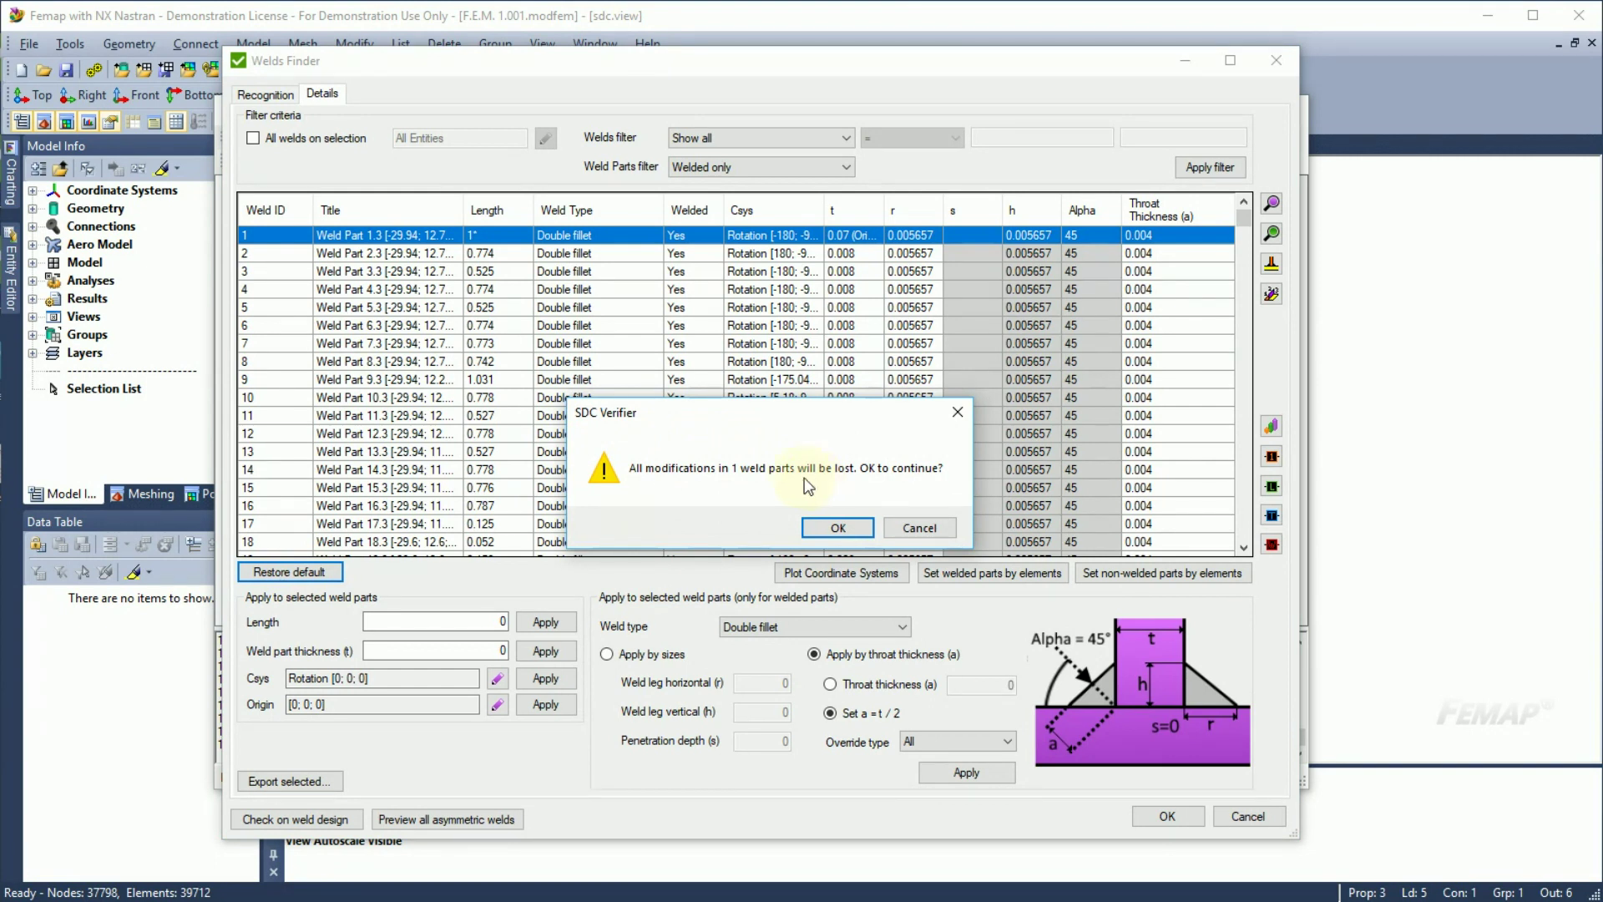
pyautogui.click(838, 527)
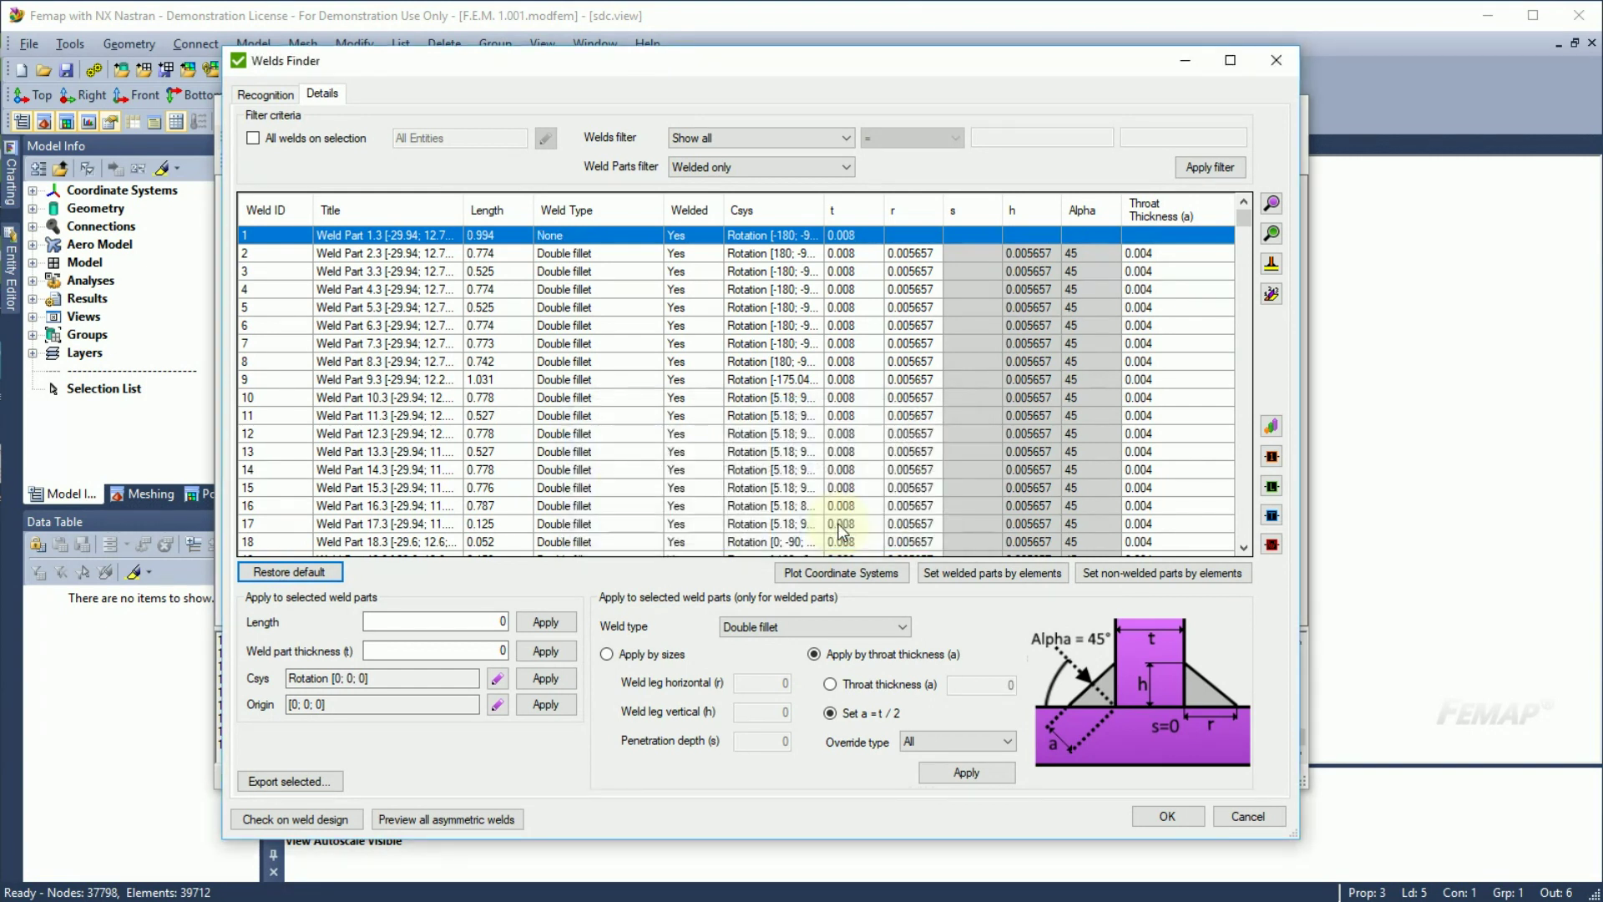
pyautogui.click(964, 773)
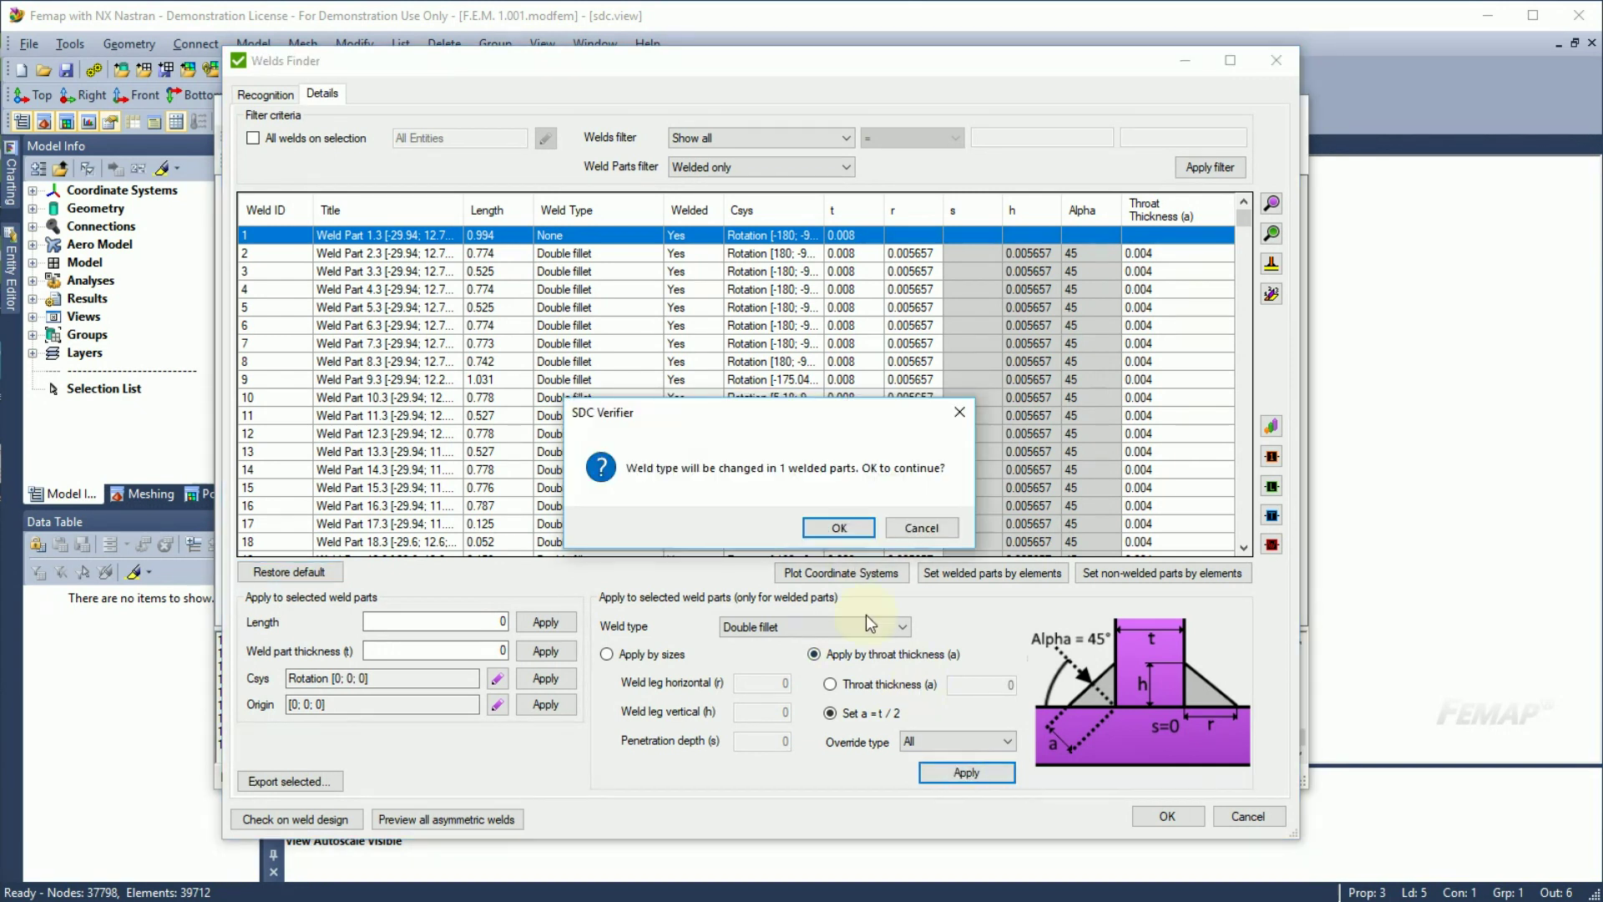
pyautogui.click(838, 529)
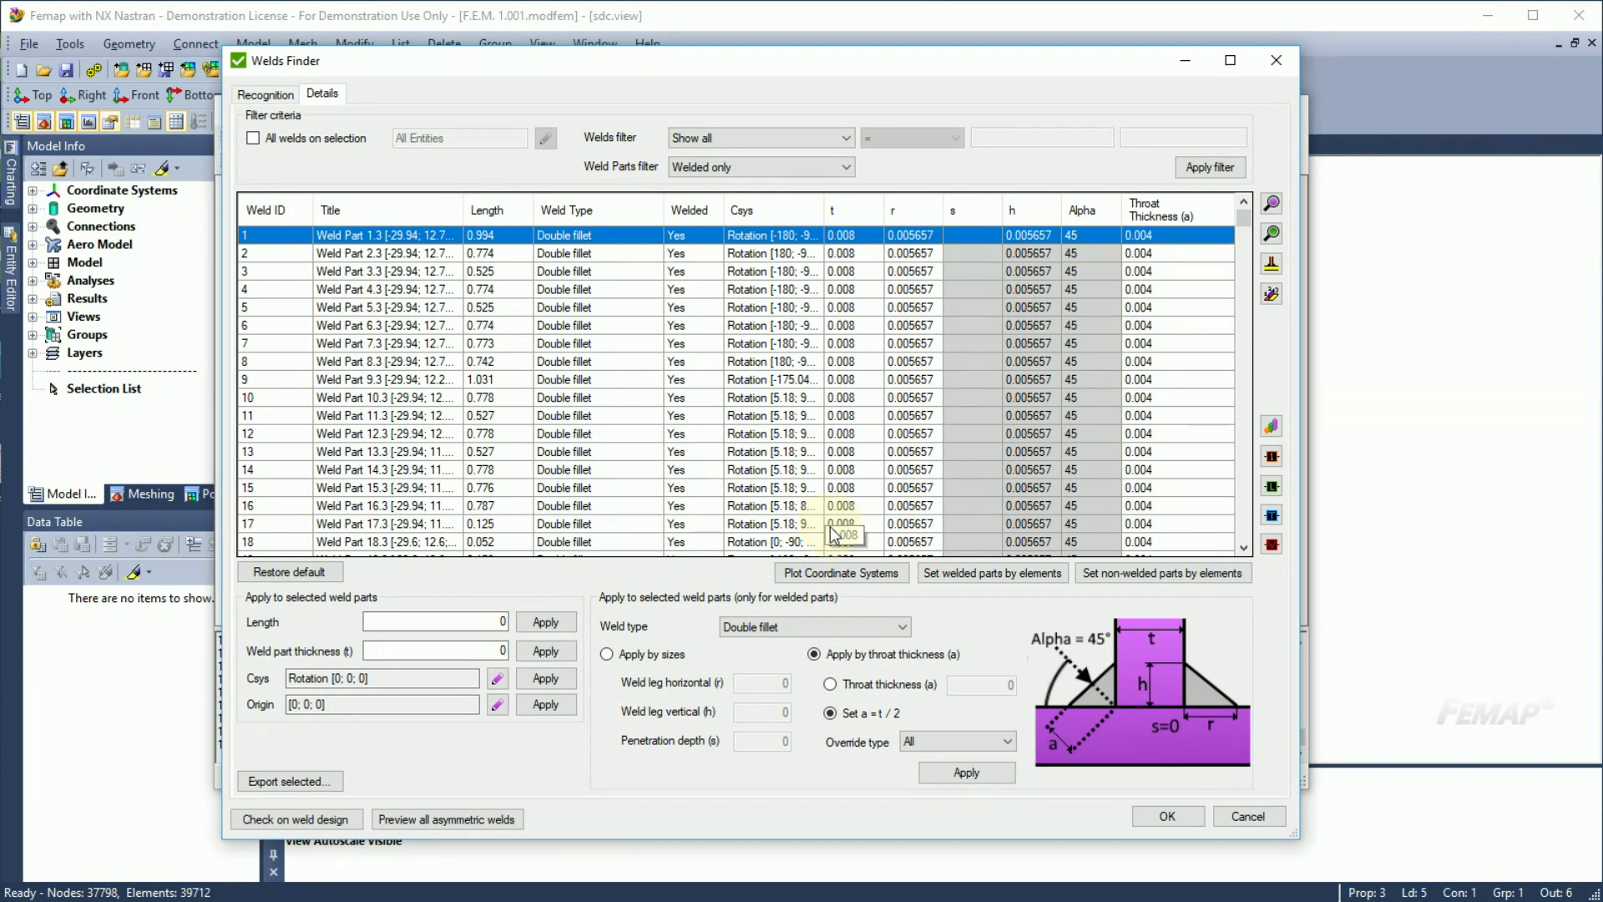
pyautogui.keyDown('shift'); pyautogui.click(830, 527); pyautogui.keyUp('shift')
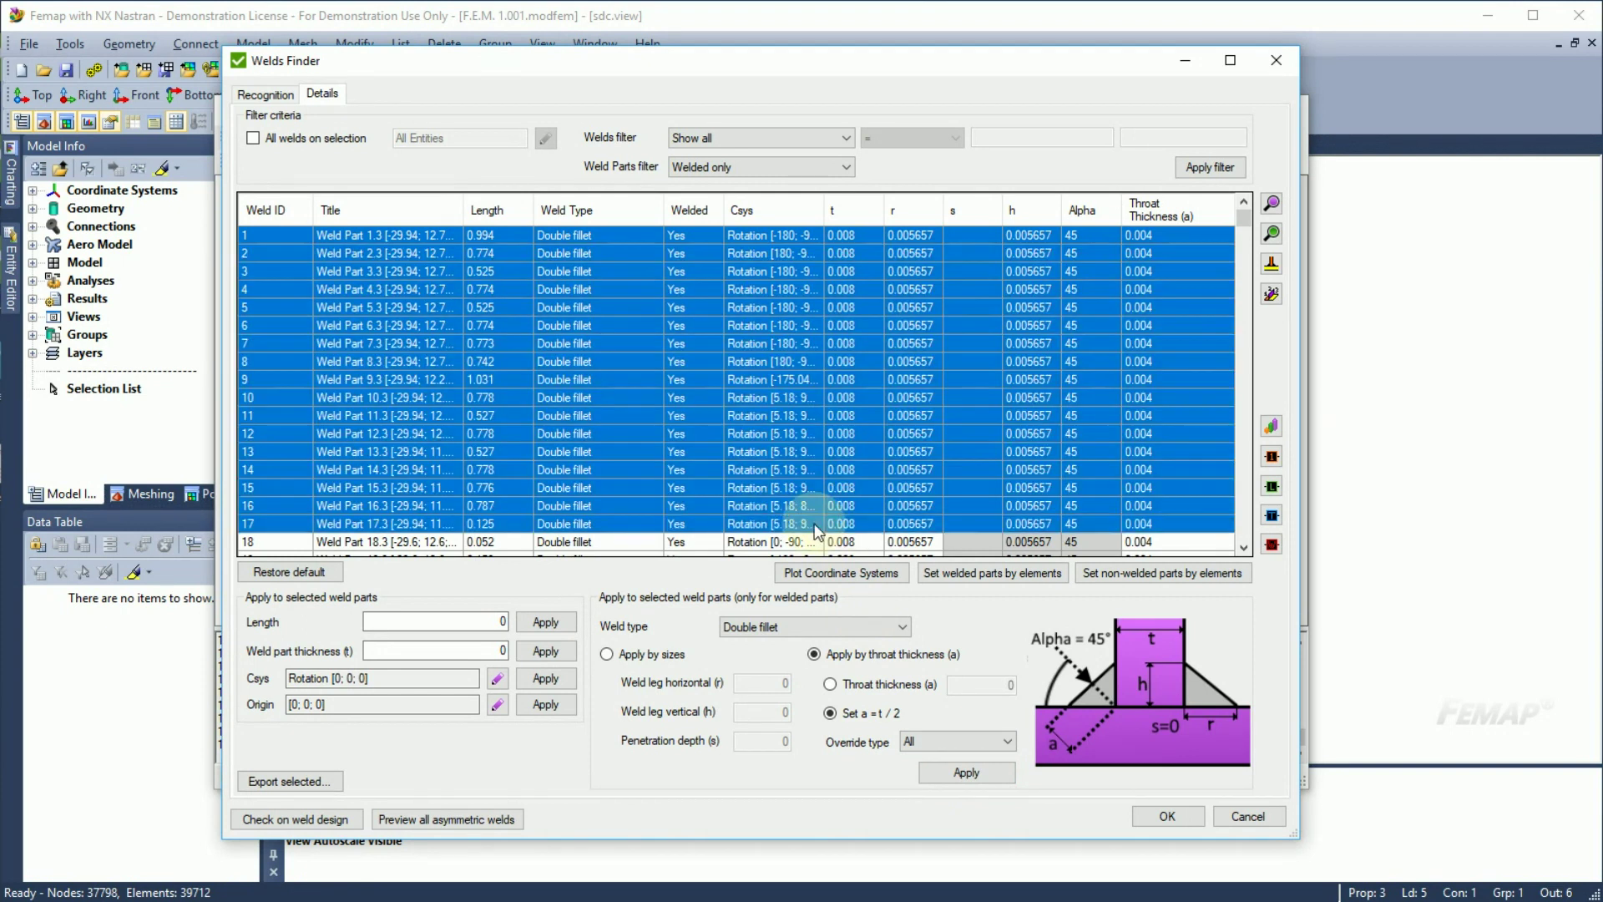
pyautogui.click(304, 775)
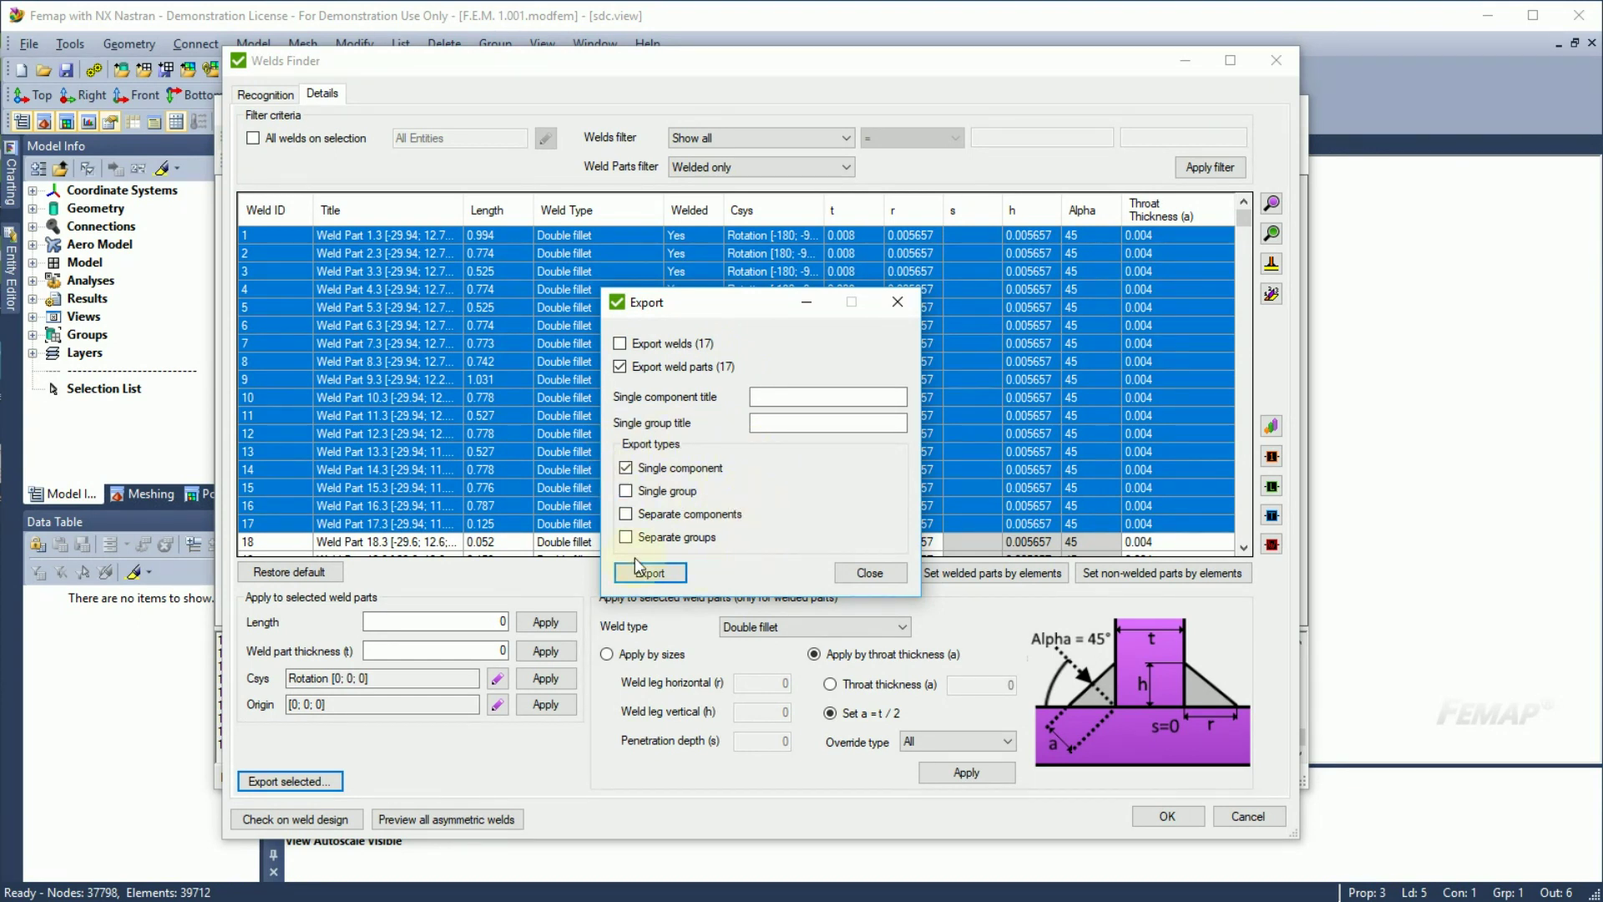
pyautogui.click(860, 575)
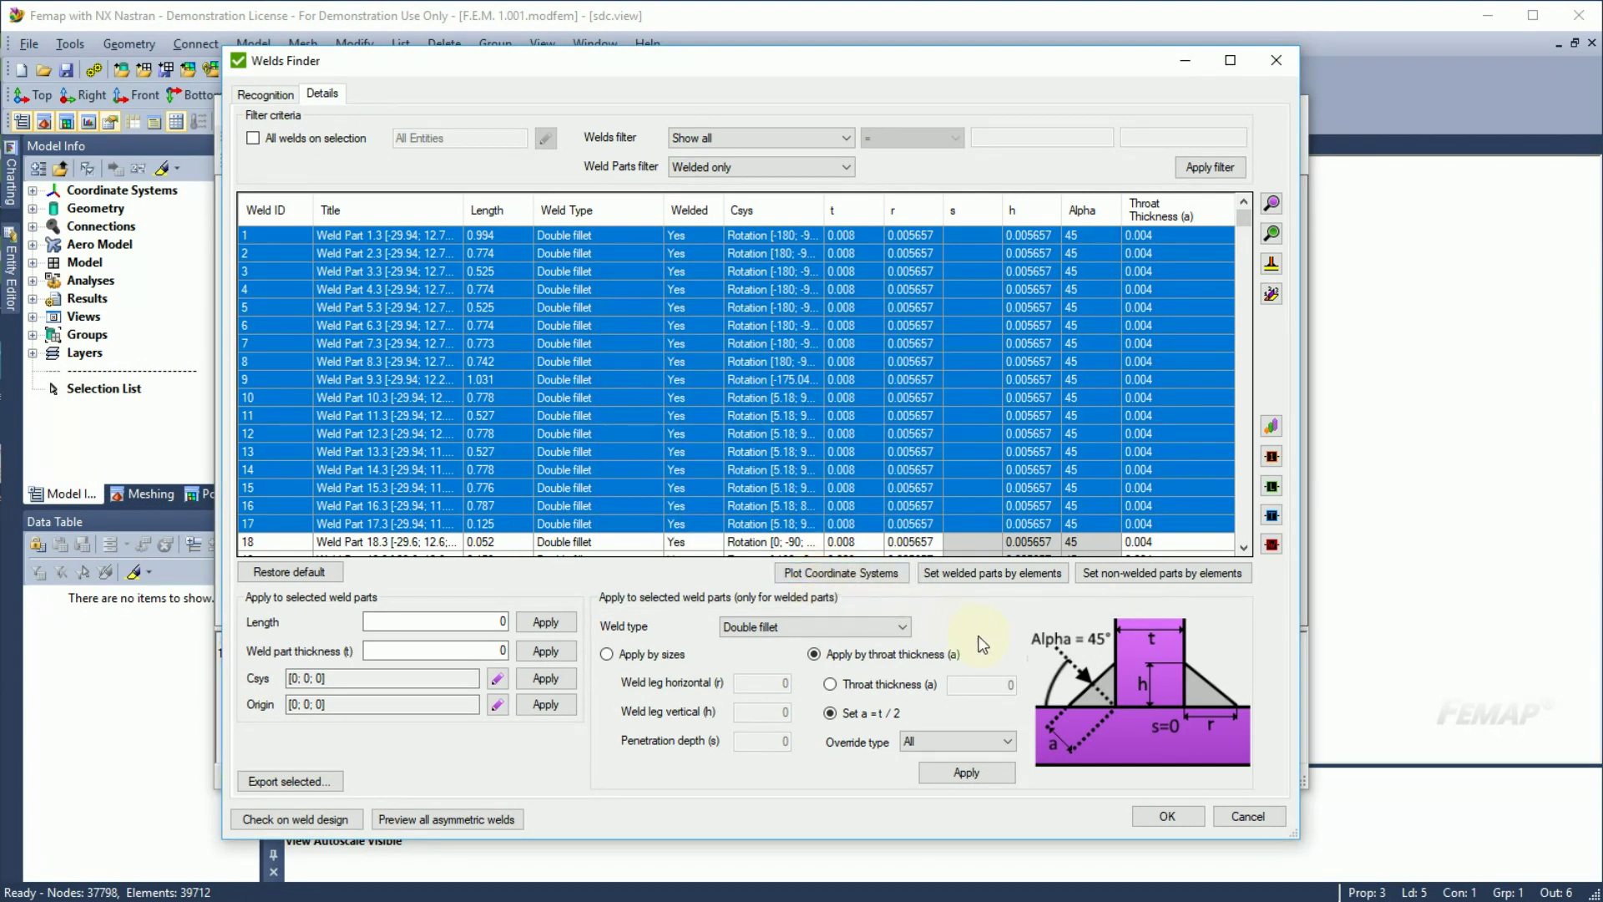
# Step: Accept the recognized weld parts with OK, closing the Welds Finder dialog
pyautogui.click(1167, 818)
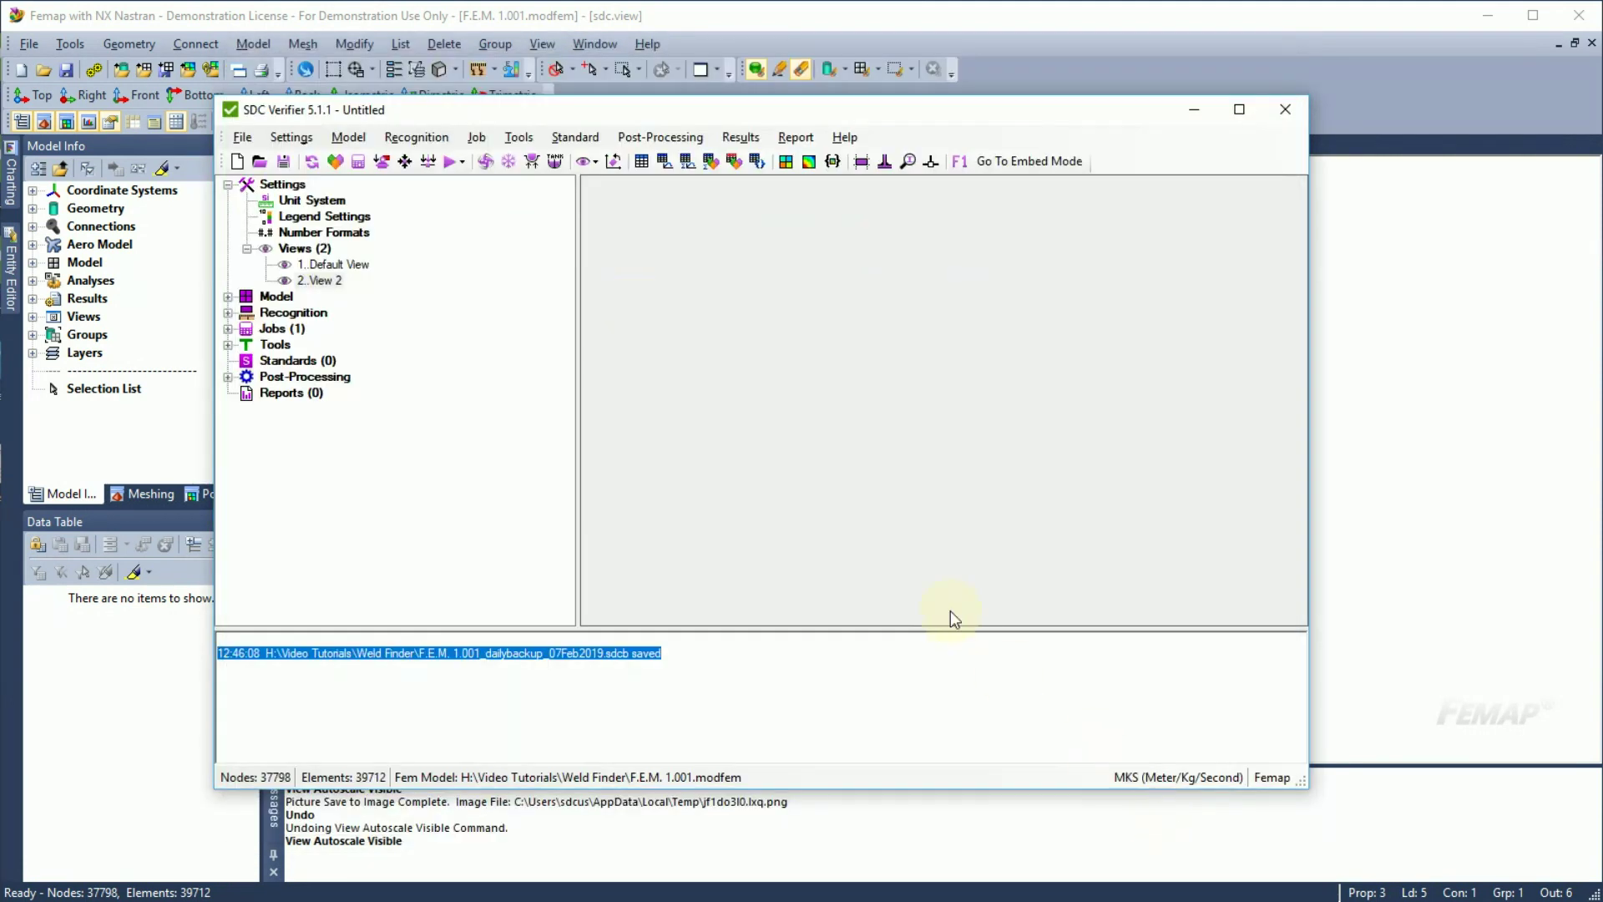